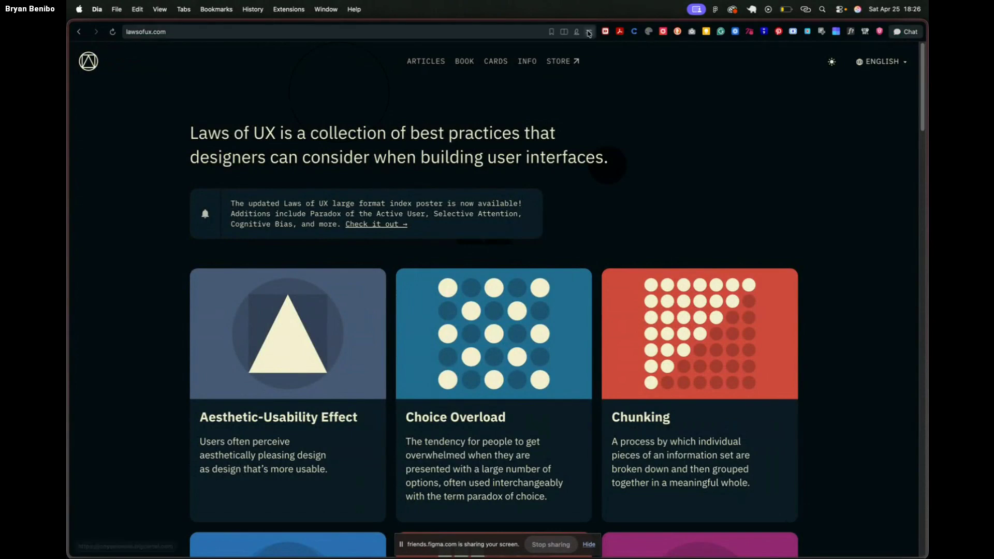
Bookmark the Laws of UX home page in the Bookmarks Bar and look over its first law cards.
click(551, 32)
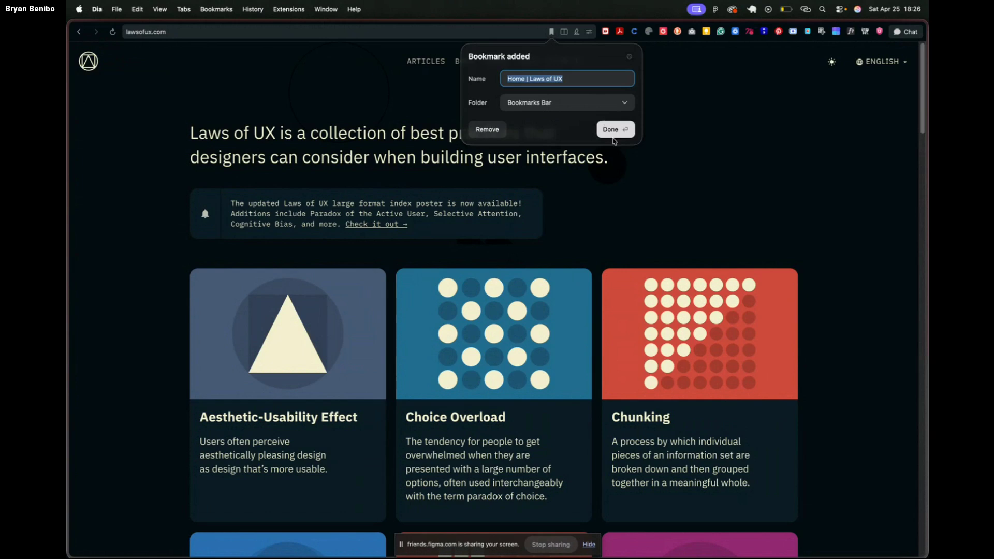
scroll(670, 212, down, 3)
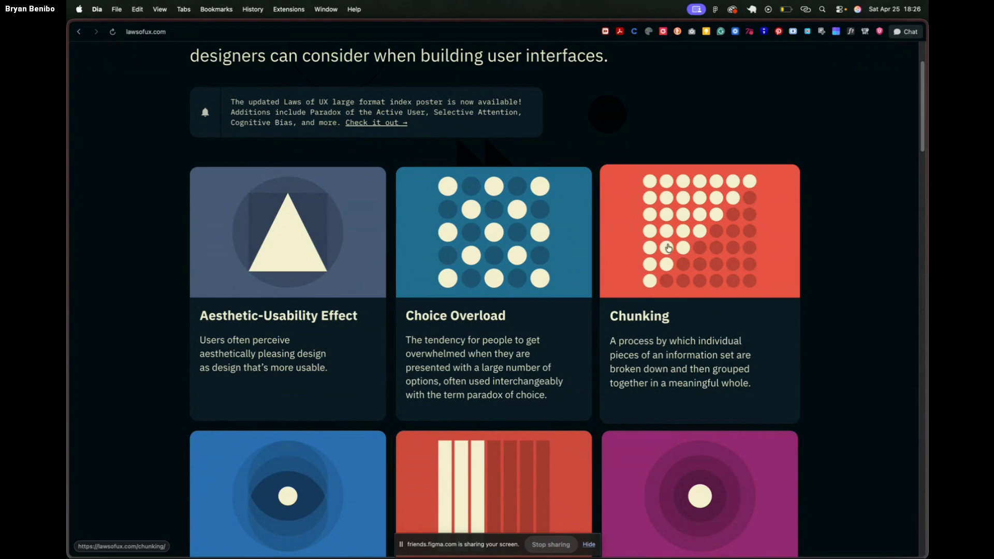
scroll(626, 308, down, 1)
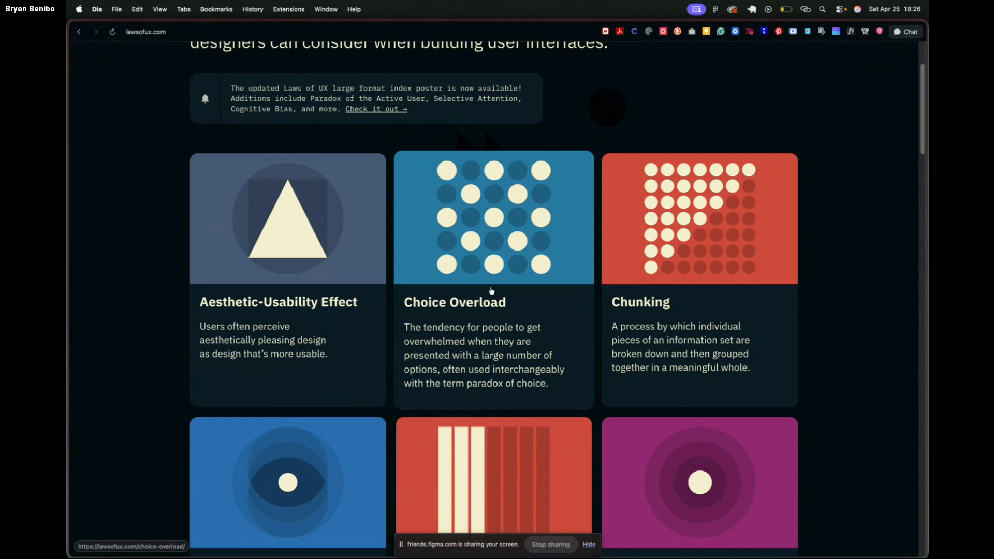
Switch to the accessibility presentation in PowerPoint and show slide 4 on color and contrast.
mouse_move(564, 528)
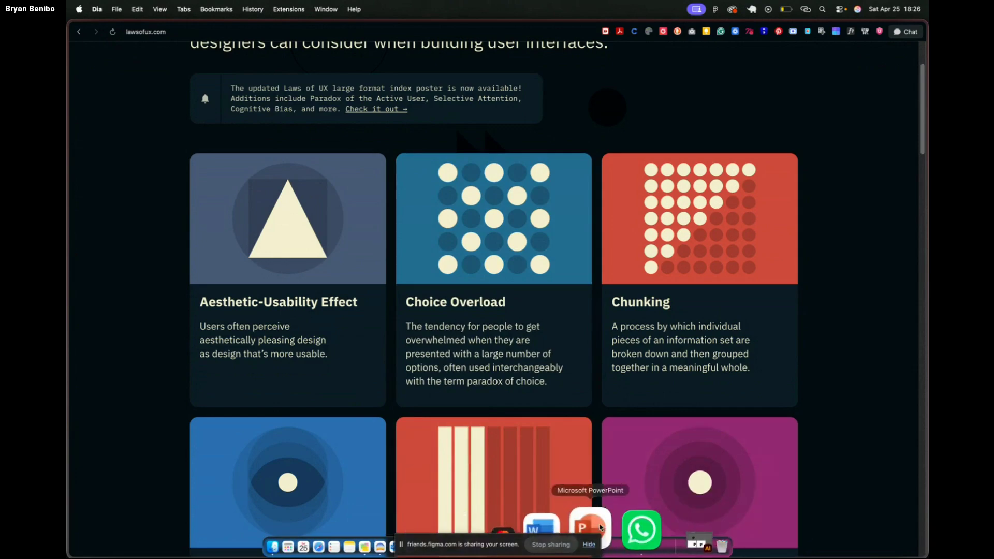
click(600, 528)
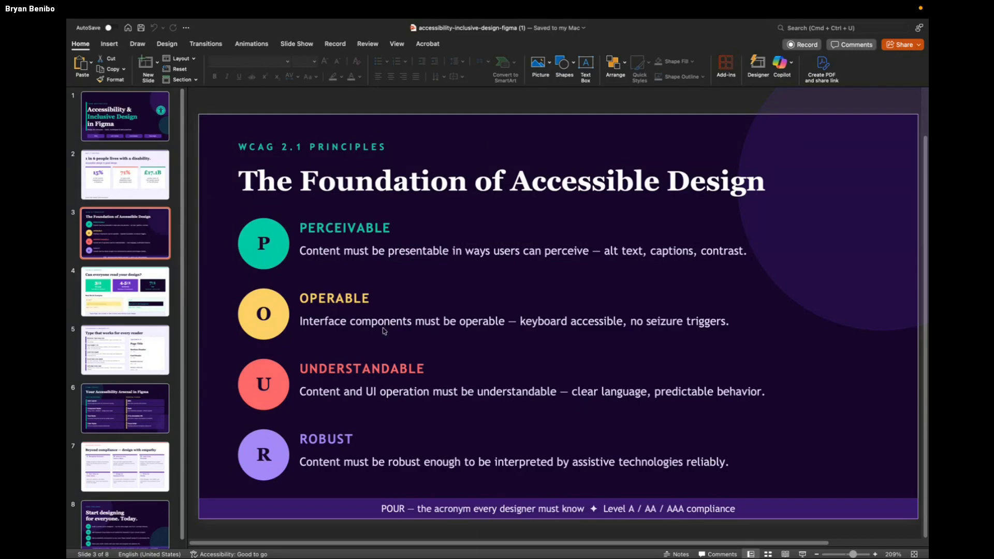
click(138, 304)
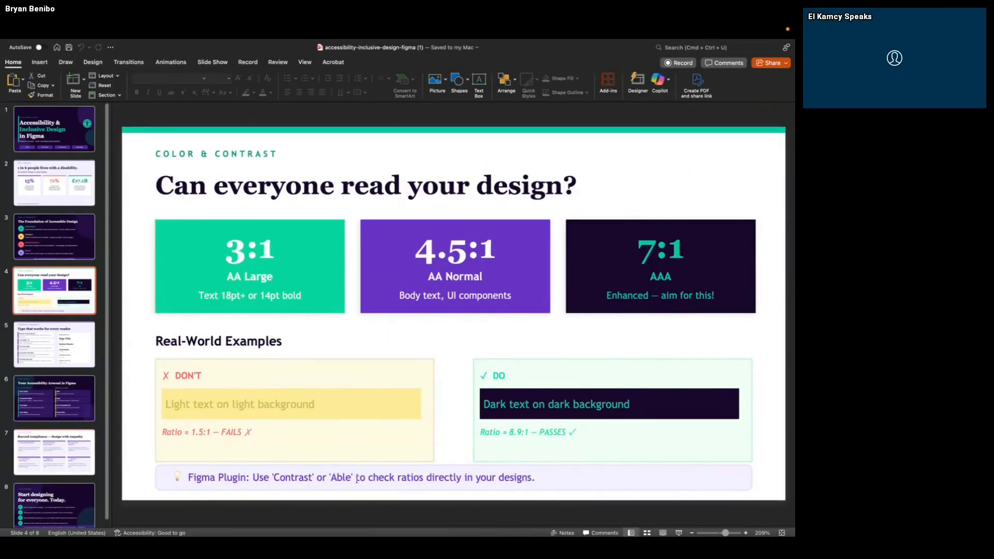
Switch to Figma, open the personal drafts file and dismiss the mockup plugin window, with an empty canvas area in view.
mouse_move(381, 530)
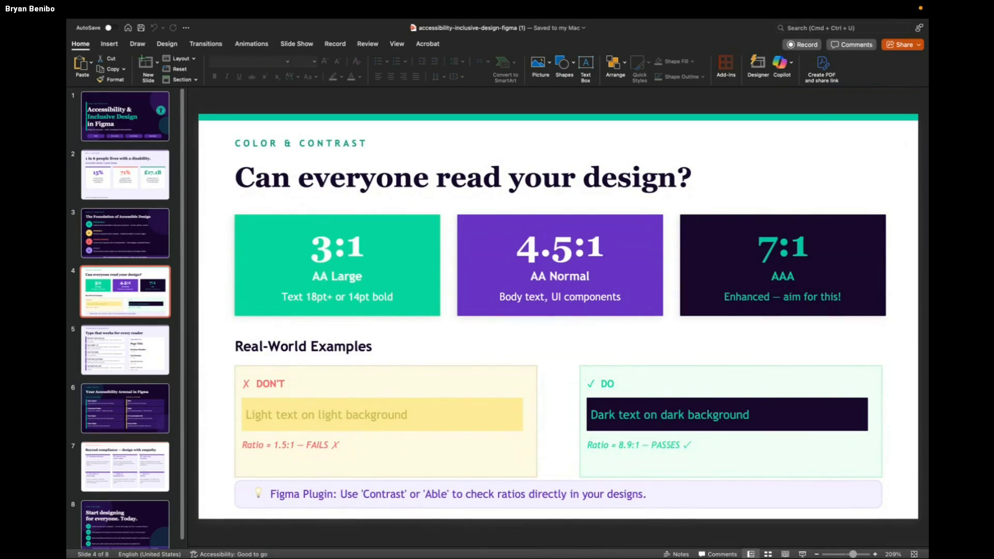
mouse_move(548, 542)
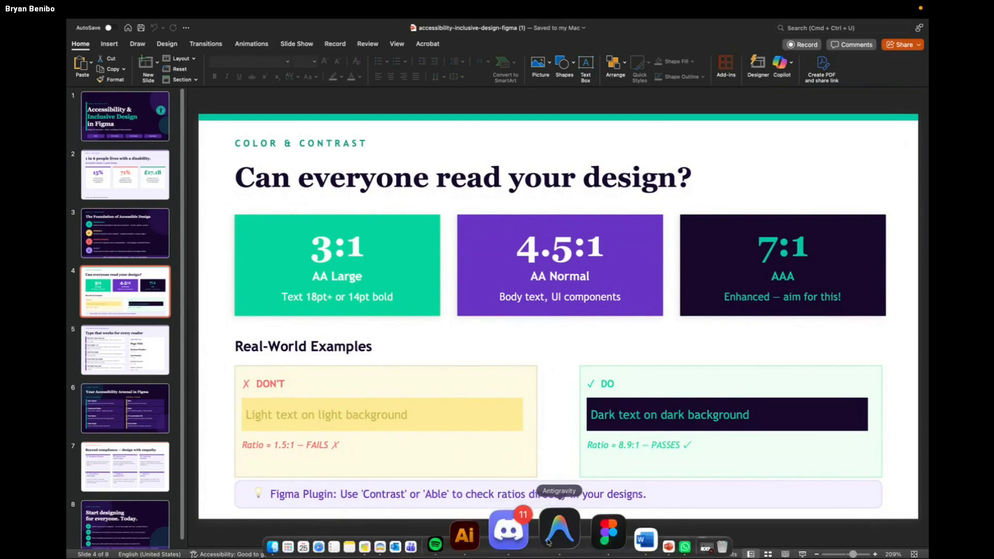
click(565, 528)
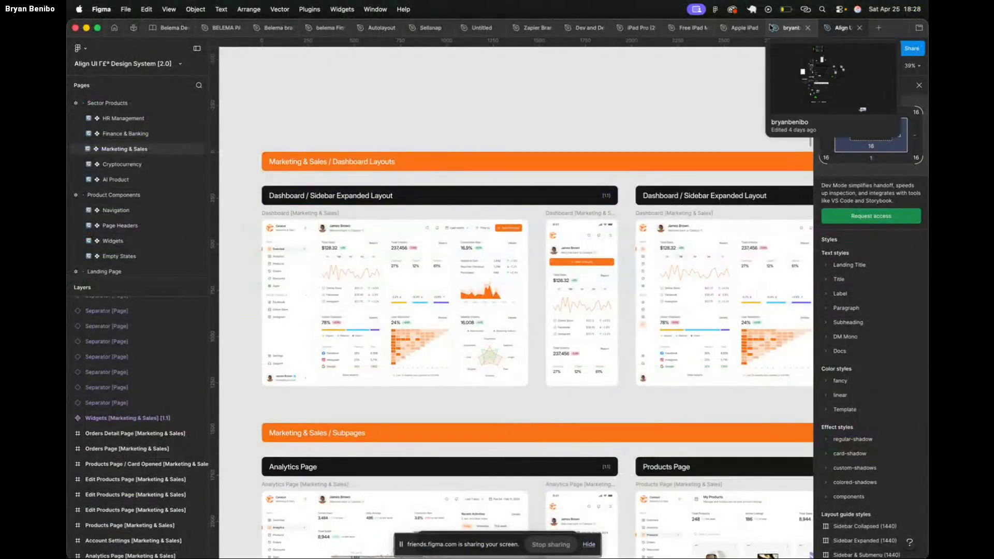
click(786, 28)
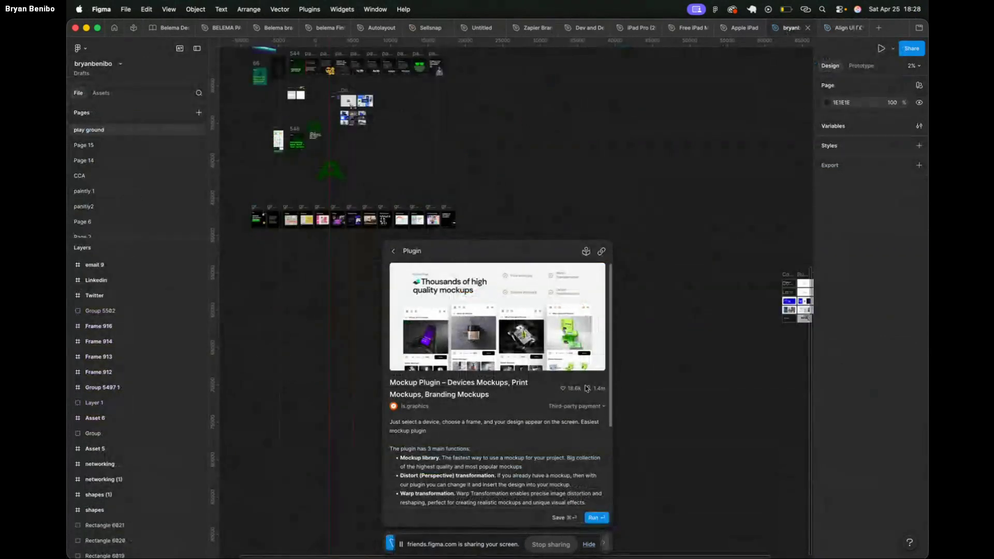
click(688, 499)
scroll(569, 409, down, 5)
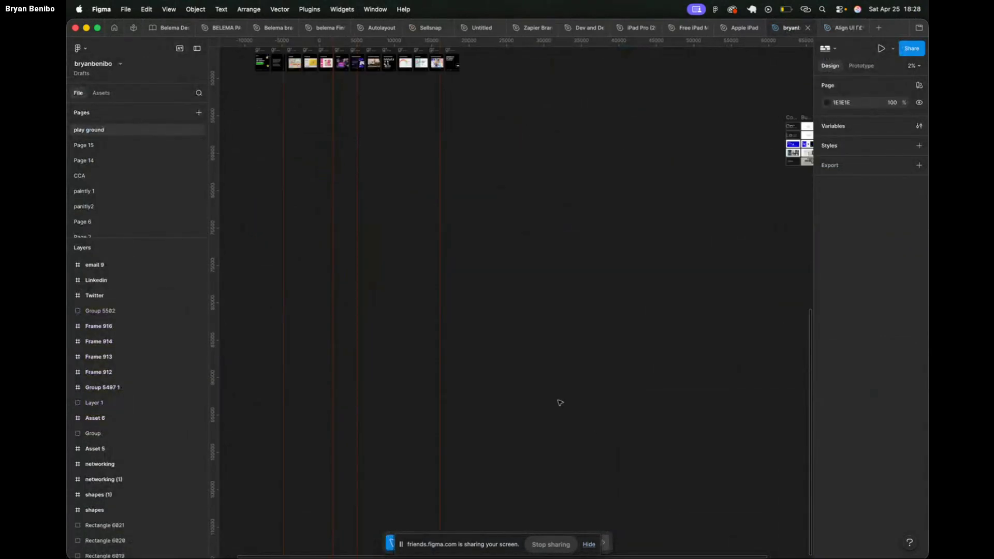
scroll(560, 402, left, 3)
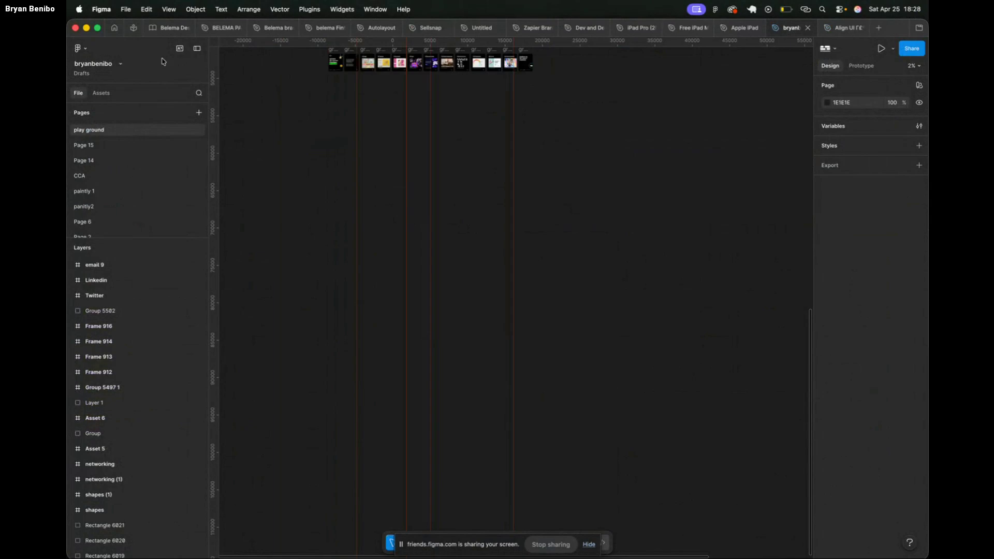
Hide the screen-sharing bar and return to the drafts file in Figma.
click(587, 548)
click(587, 548)
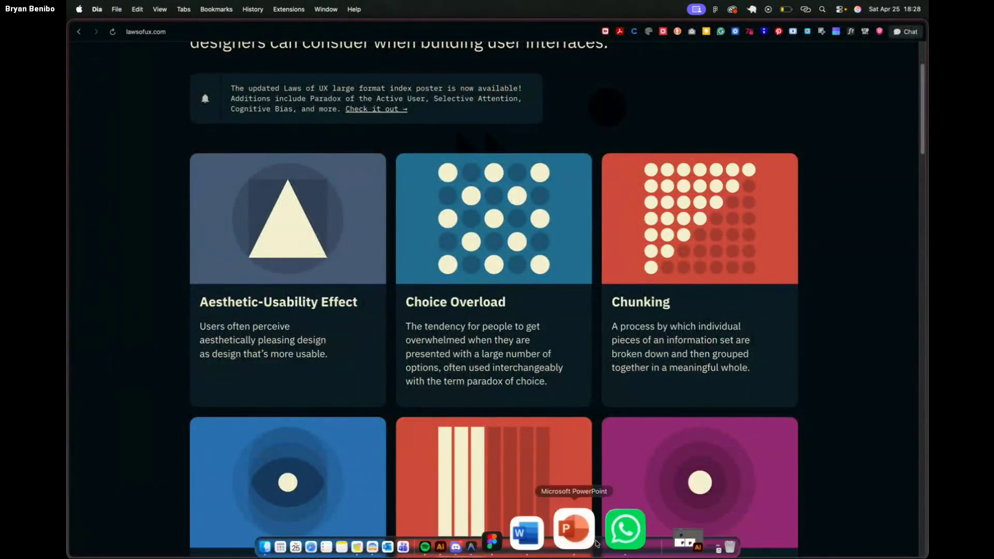
click(558, 540)
Draw a rectangle on the empty canvas, widen it to about 16897 × 8896 and duplicate it into a row of three.
click(448, 542)
drag(436, 402, 497, 475)
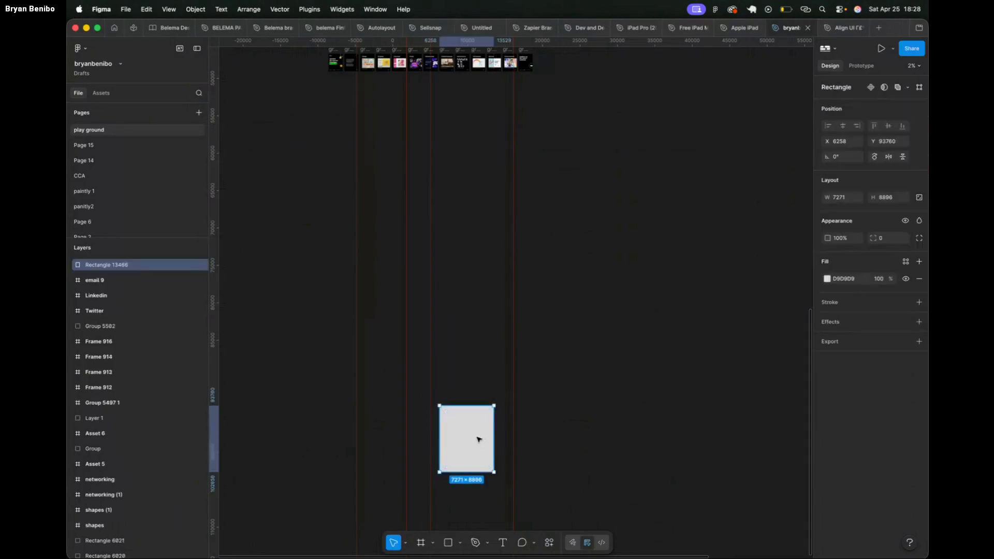
drag(477, 437, 465, 311)
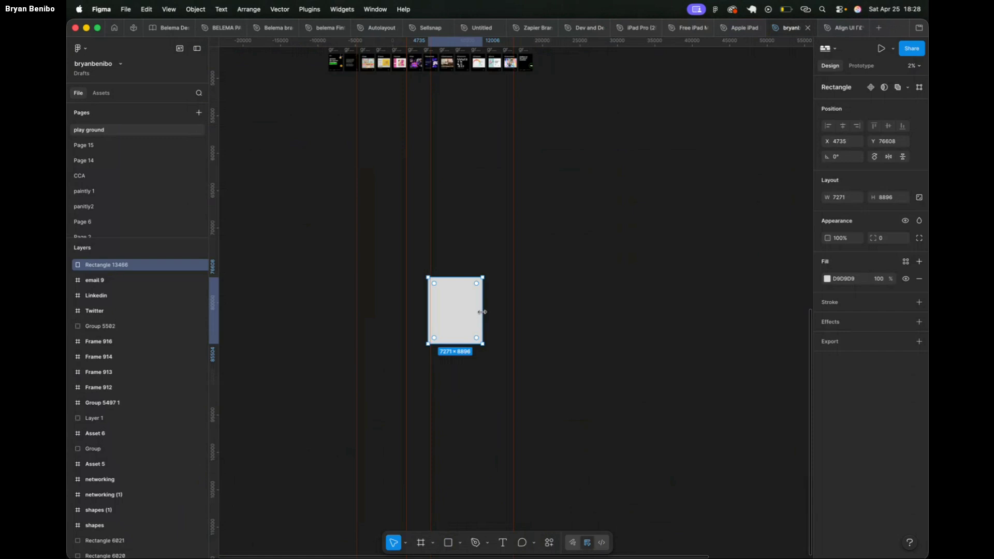
drag(482, 311, 553, 329)
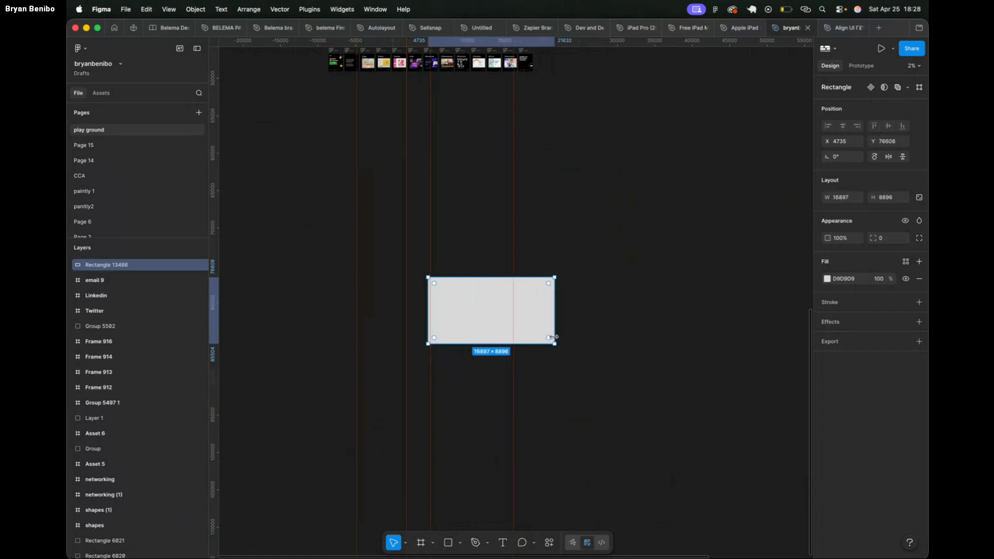
drag(491, 309, 317, 291)
click(345, 377)
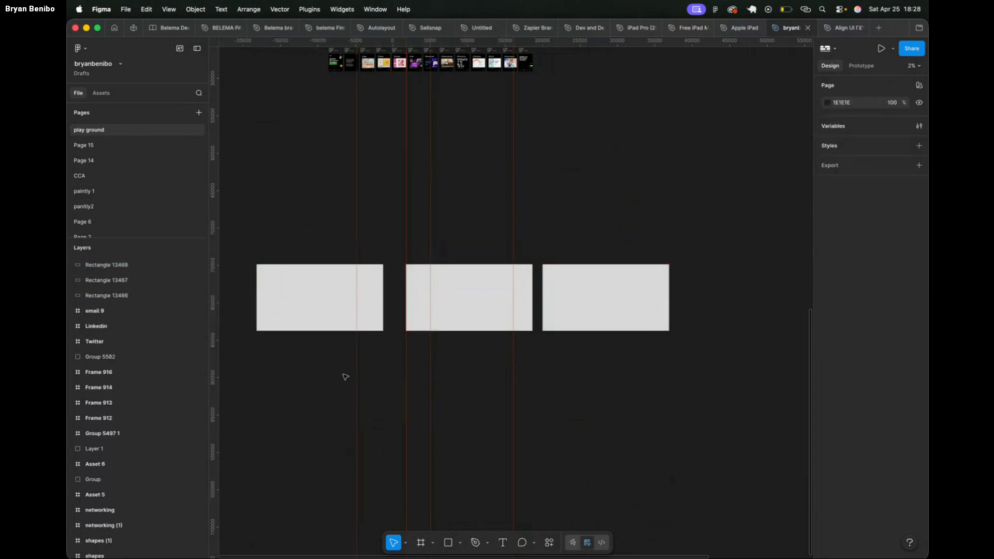
Add the text "hjsbduwvxyvcyewvcxeycebcvekce" below the middle rectangle and set its font size to 128.
key(t)
click(405, 366)
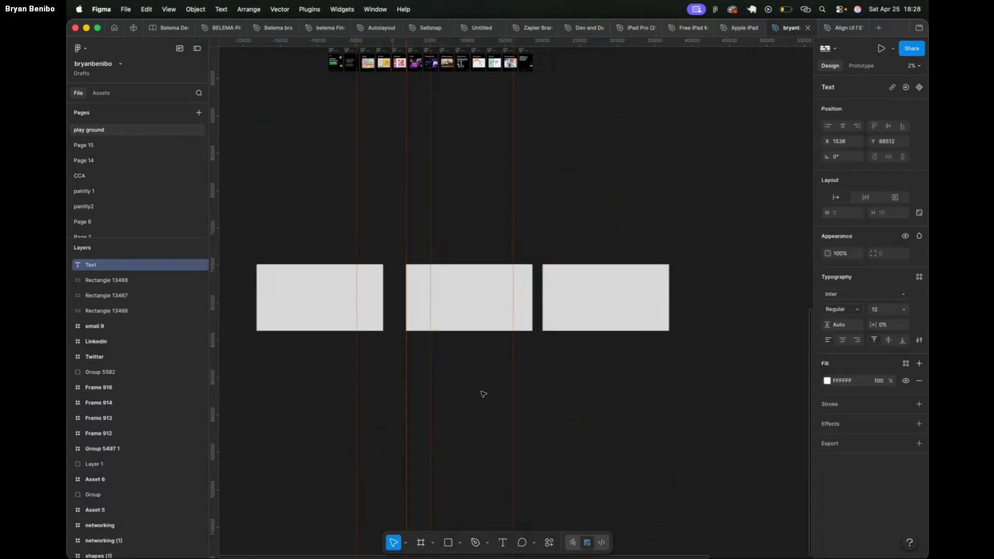
text(hjsbduwvxyvcyewvcxeycebcvekce)
drag(369, 361, 430, 382)
click(903, 310)
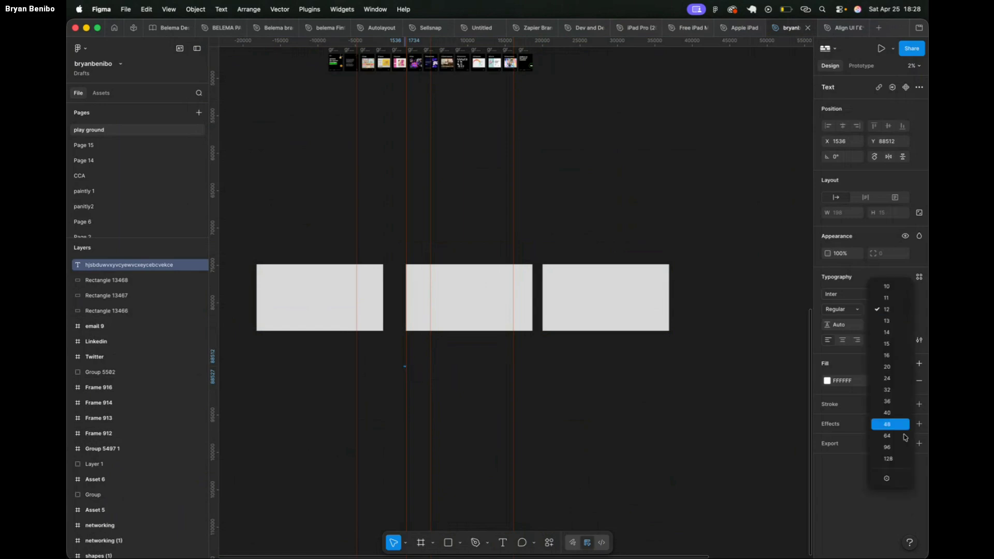
click(888, 458)
click(424, 370)
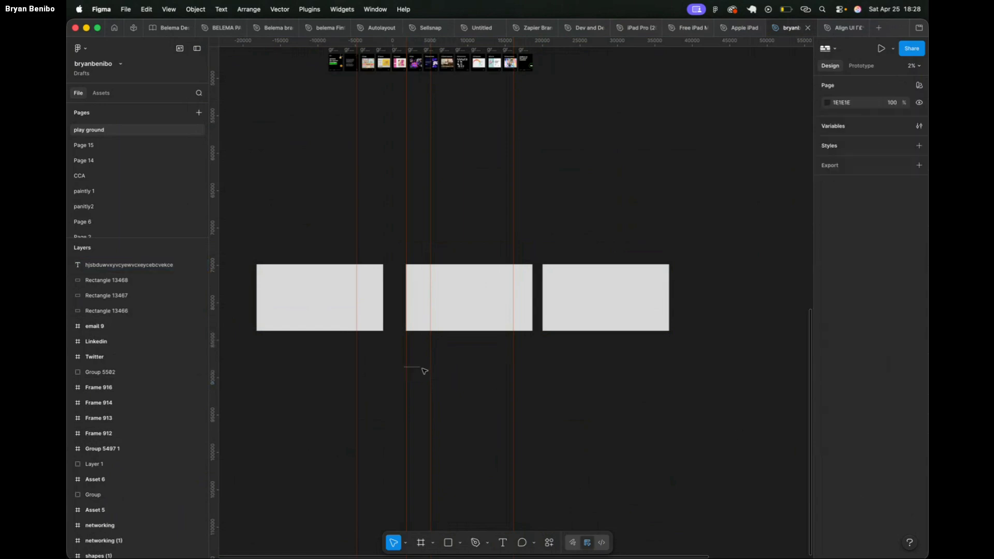
Scale the text below the rectangles up proportionally to about 40050 × 2941.
click(416, 368)
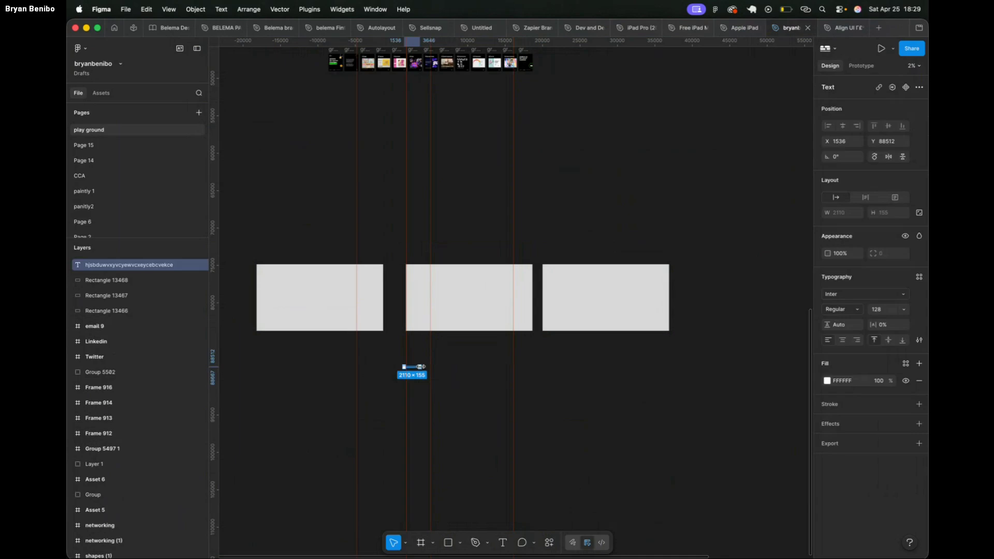
key(k)
drag(421, 366, 701, 412)
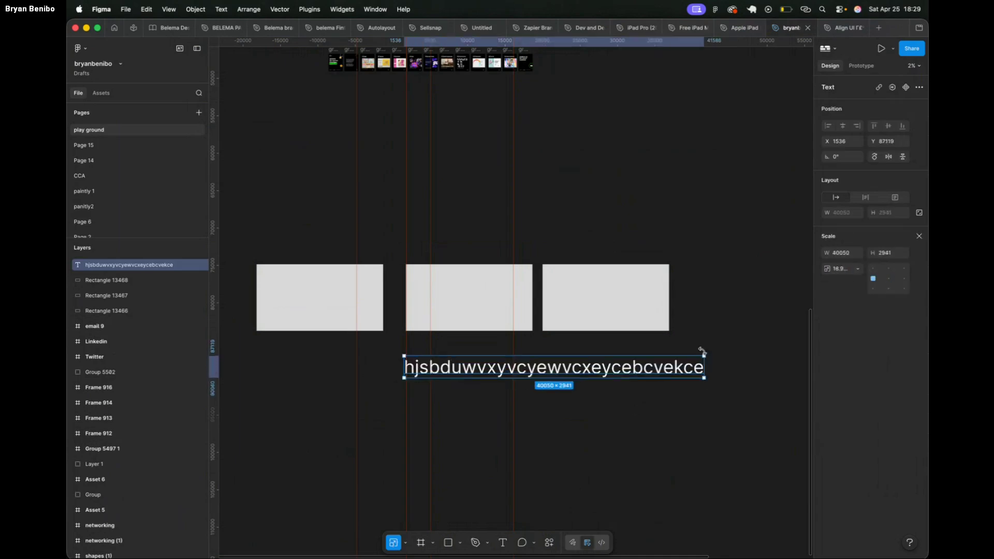
Look through the file's frames and pages, including Page 15, and open Page 14.
key(n)
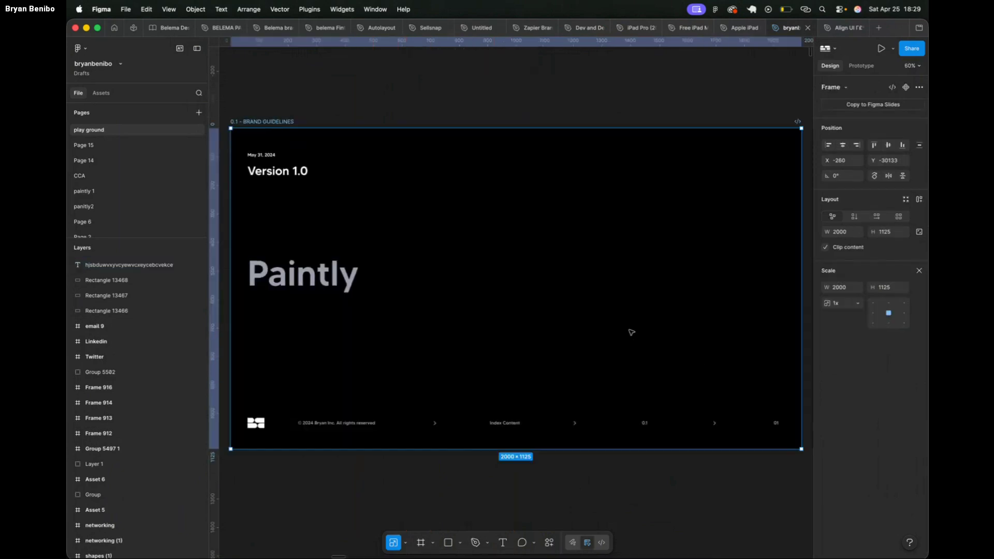
scroll(115, 157, down, 5)
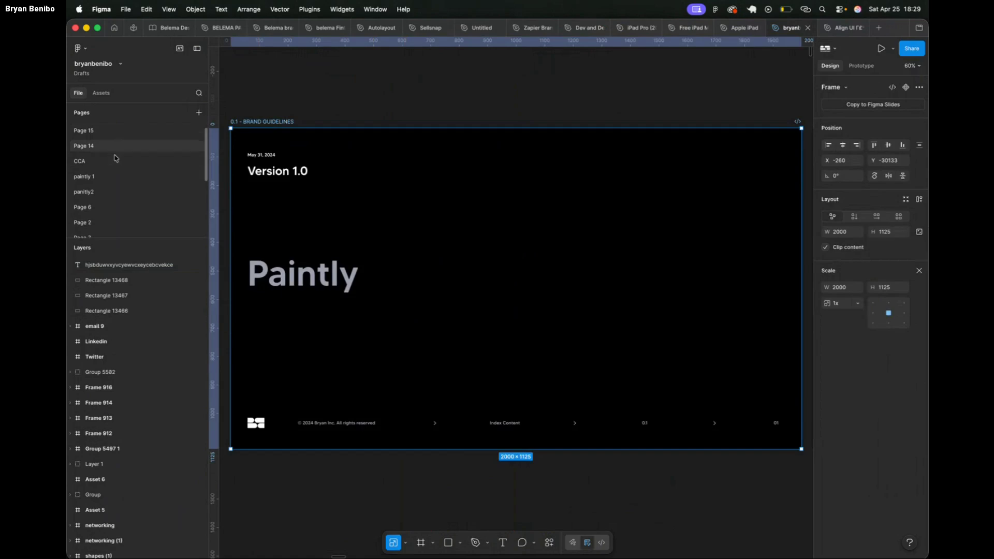
scroll(115, 158, up, 5)
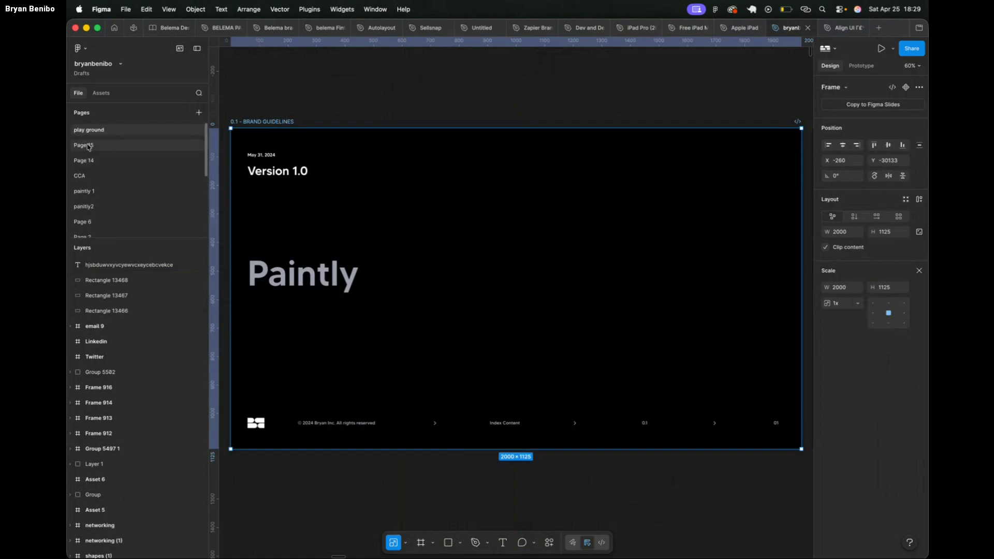
click(91, 146)
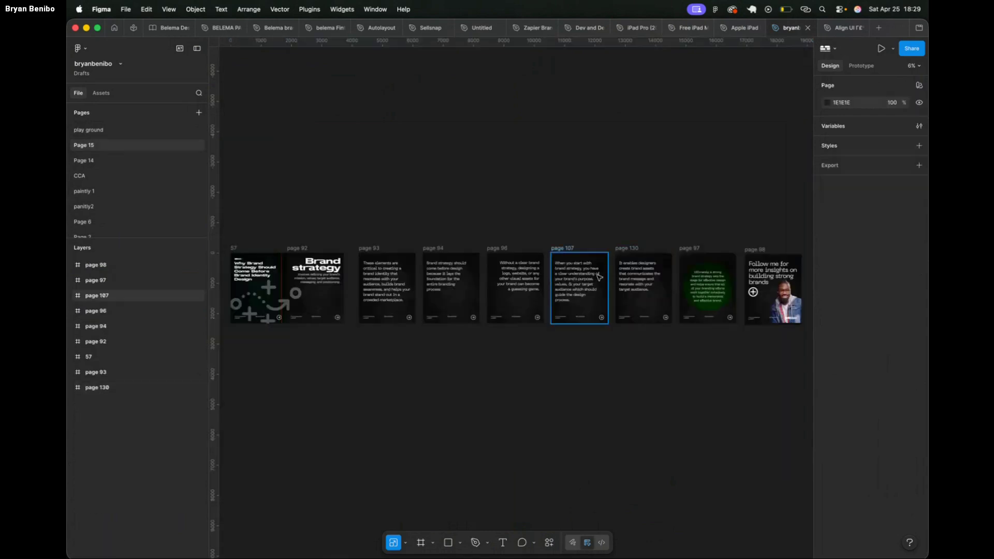
scroll(383, 239, down, 5)
click(102, 161)
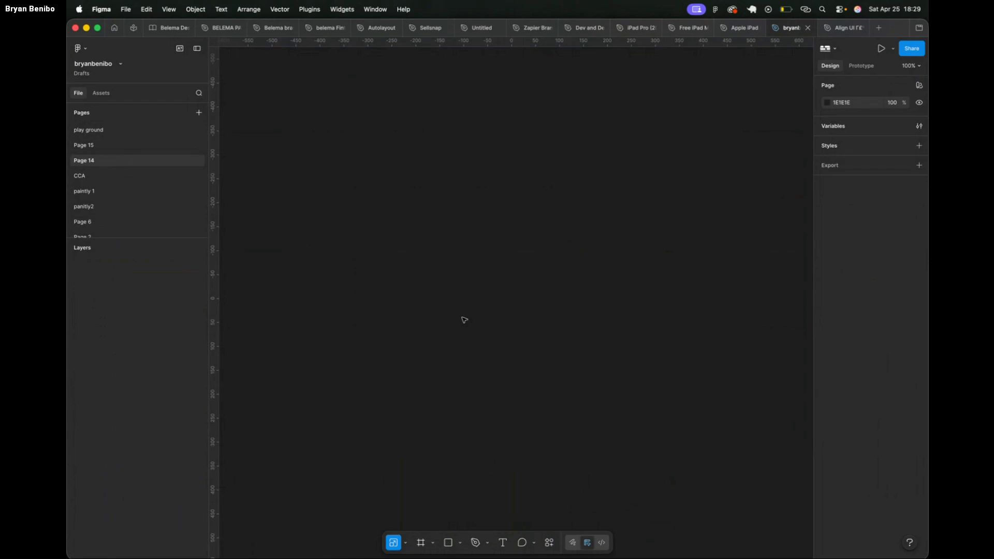
Draw a rectangle about 171 × 147 on Page 14 and duplicate it twice to form a row of three.
key(r)
drag(335, 262, 417, 333)
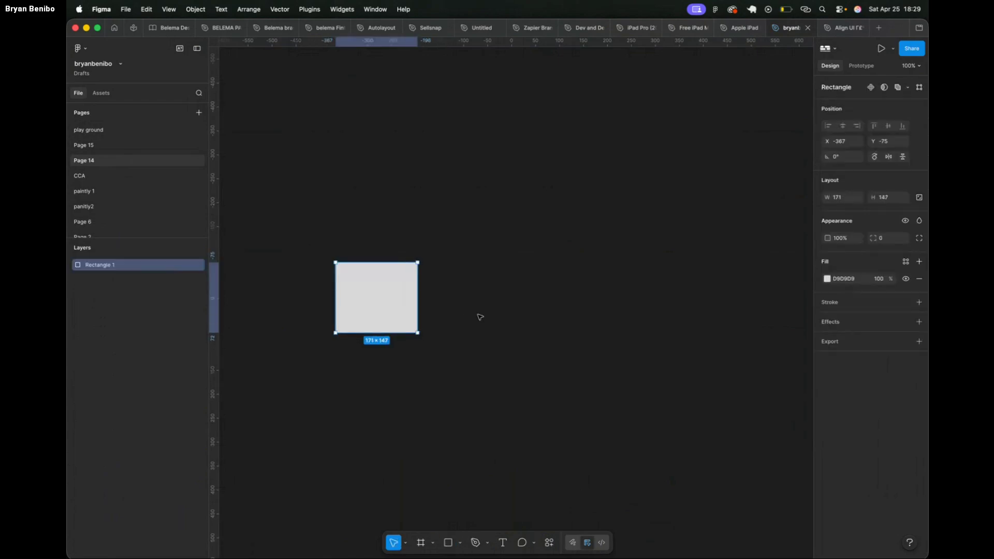
drag(384, 295, 477, 297)
drag(585, 307, 573, 295)
click(519, 397)
Add the text "fvewcds" just below the first rectangle.
click(506, 542)
click(347, 344)
text(fvewcds)
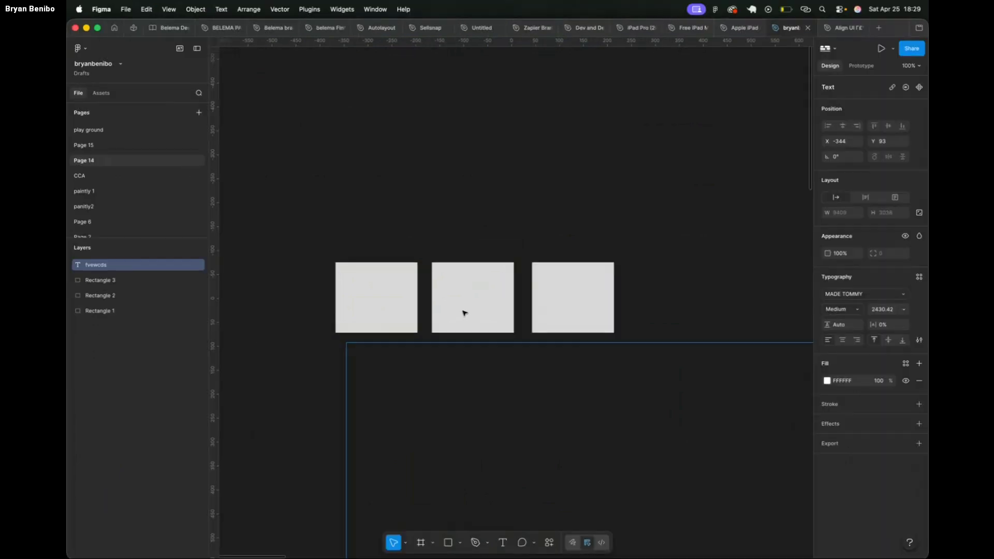
key(shift+2)
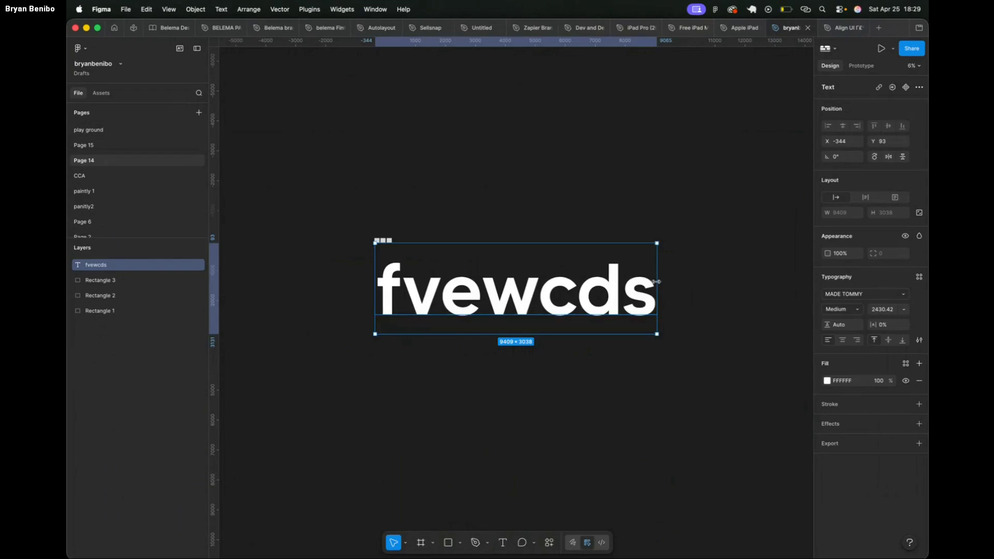
Scale the "fvewcds" text down proportionally in two passes, the first to about 3856 × 1180.
key(k)
drag(656, 282, 485, 269)
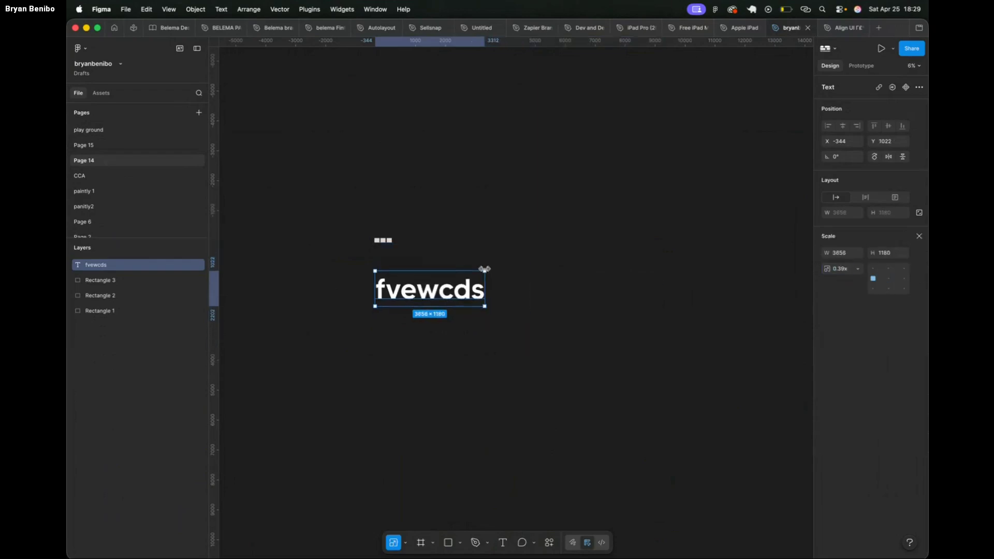
key(shift+2)
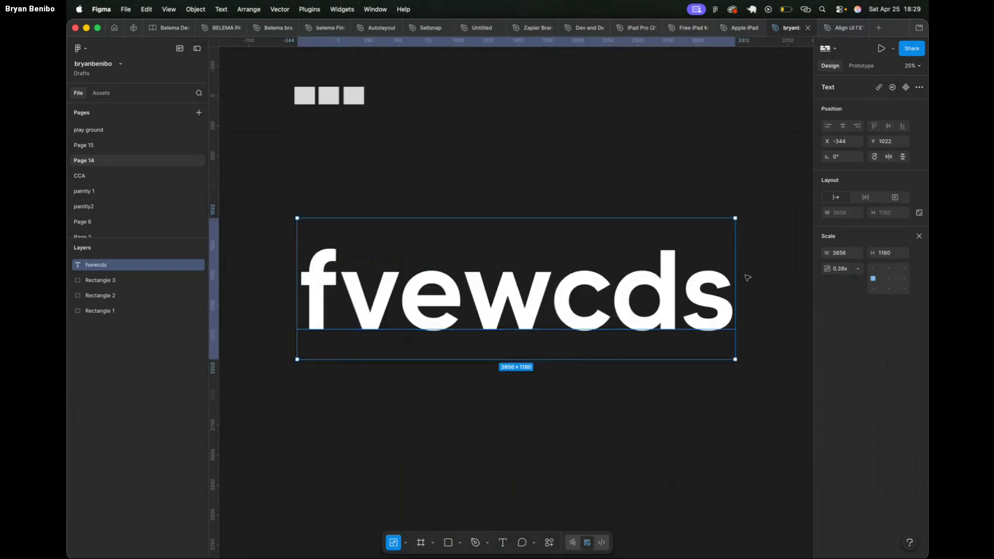
drag(735, 281, 544, 282)
Scale the three rectangles up together to about 3615 × 815 and place them above the text.
drag(269, 72, 758, 226)
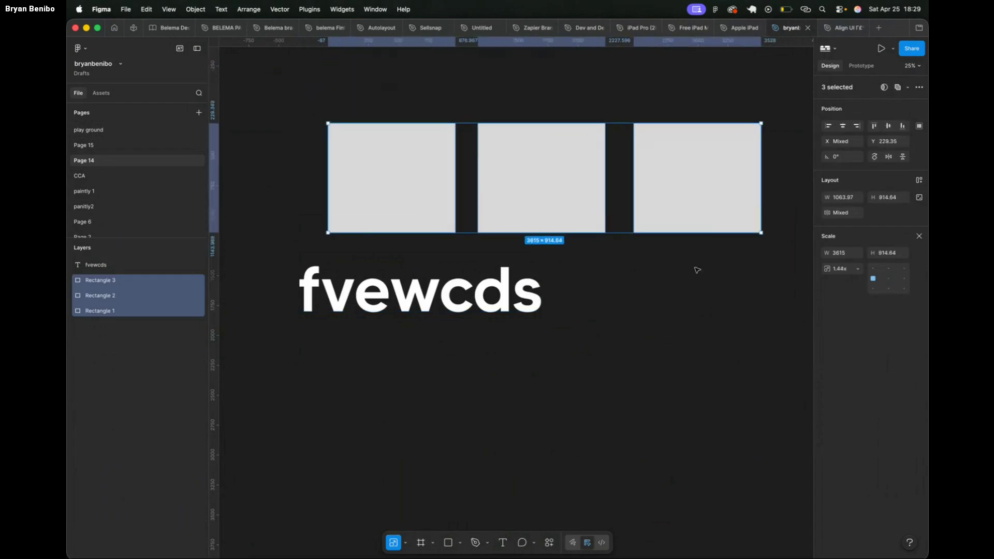
key(Escape)
Scale the "fvewcds" text down to about 863 × 279 and place a copy on each of the three rectangles.
click(543, 285)
drag(543, 285, 717, 188)
key(Escape)
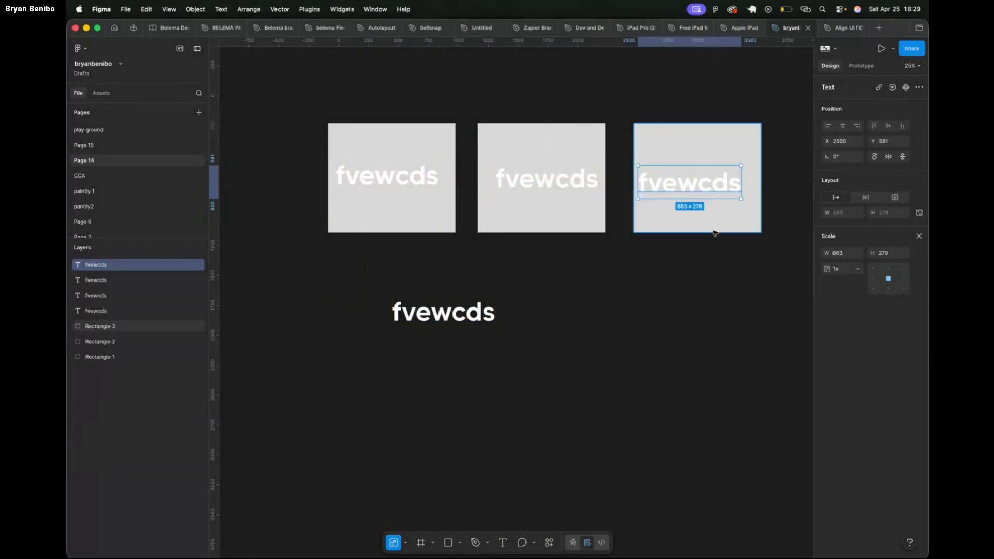
Delete the leftover "fvewcds" text below the row of rectangles.
click(584, 322)
click(439, 322)
key(Delete)
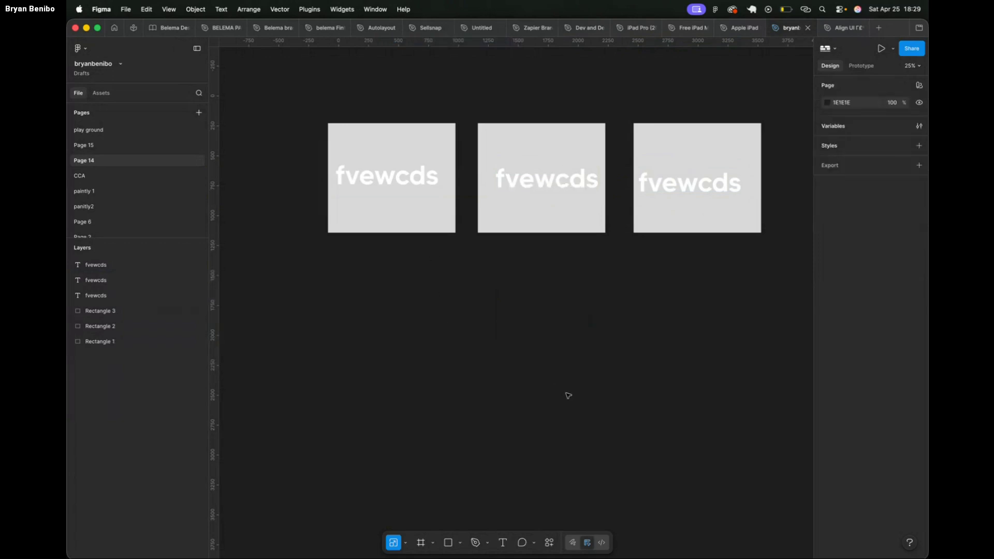
Run the Stark - Contrast & Accessibility Checker plugin and move its window below the rectangles.
click(549, 543)
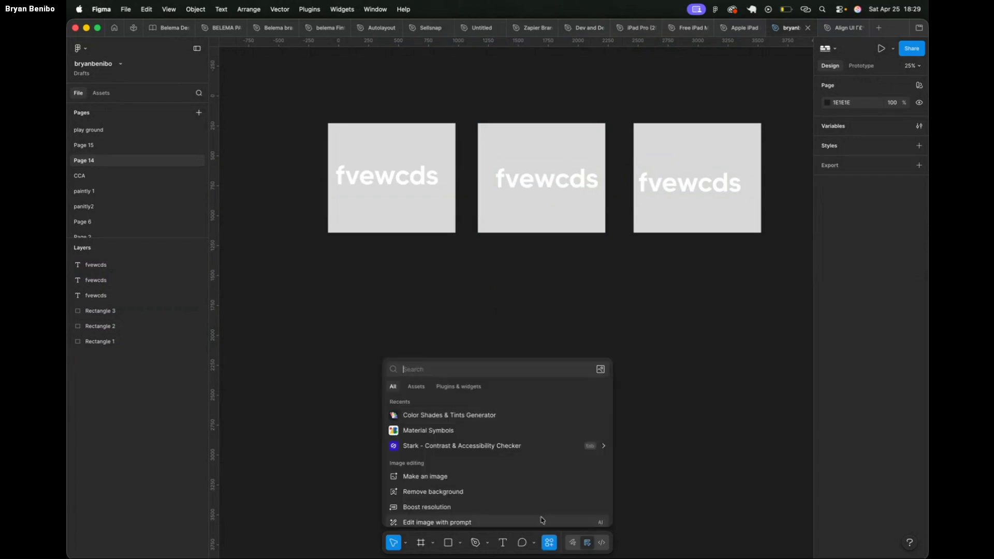
click(455, 387)
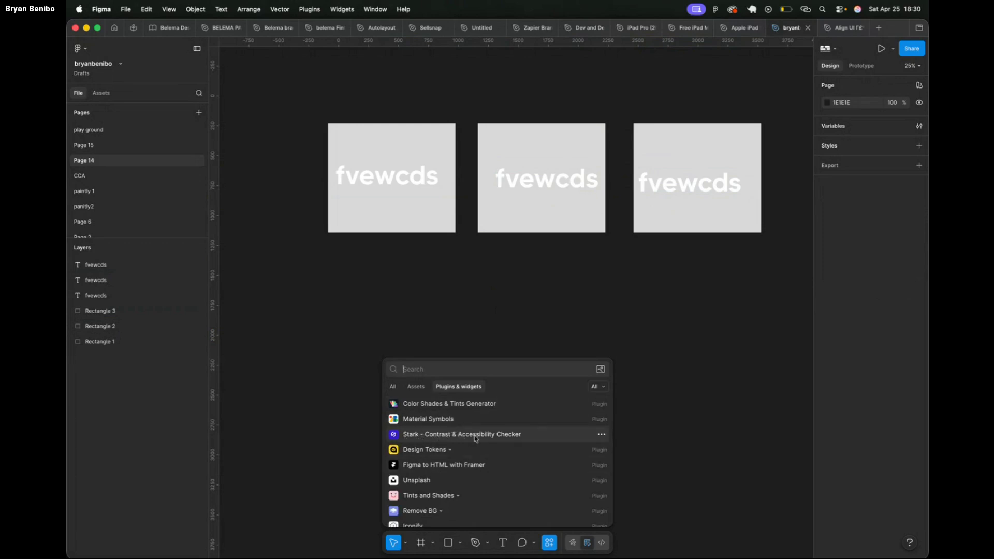
scroll(474, 438, down, 8)
scroll(479, 506, up, 8)
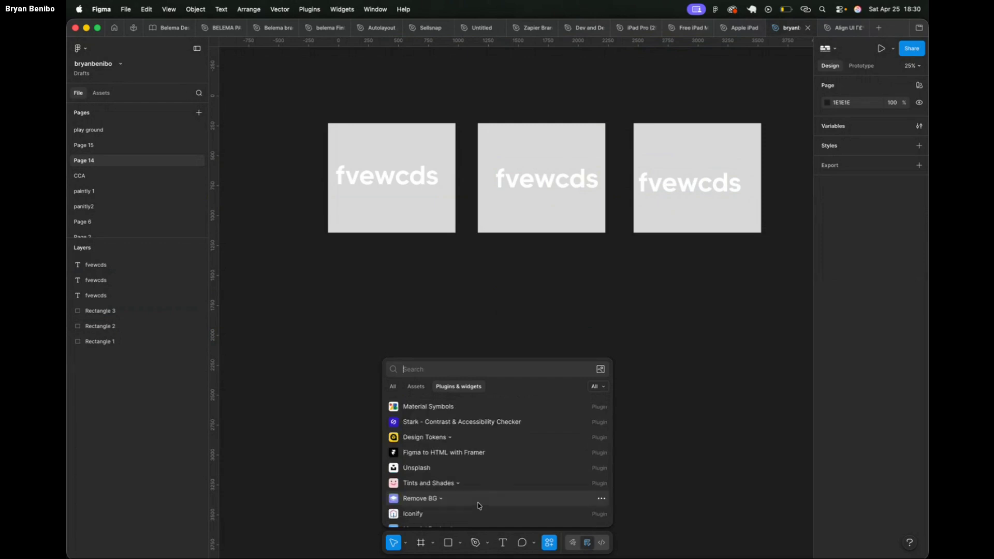
click(455, 424)
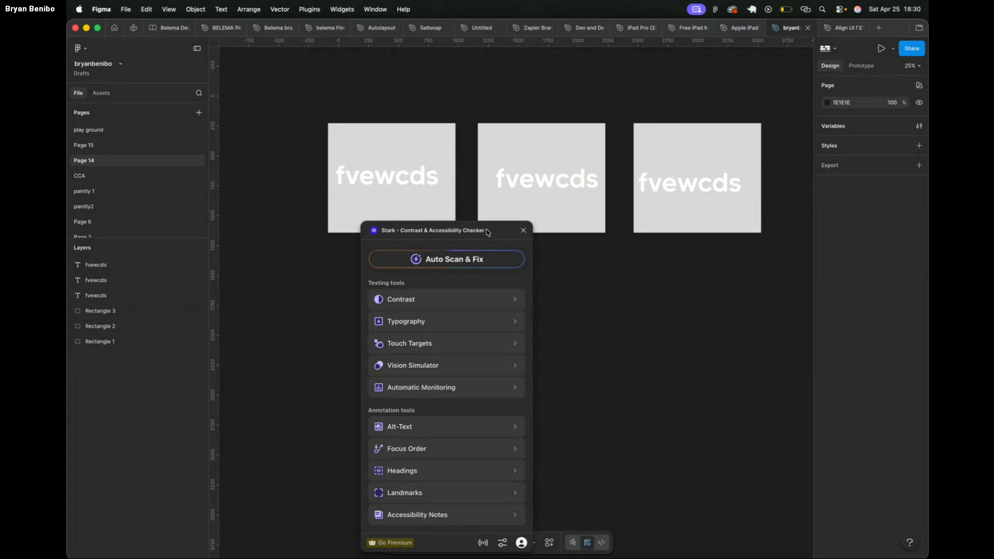
drag(487, 232, 730, 273)
Fill the first rectangle with dark red A31616 and center its "fvewcds" text horizontally at about X 28.
click(376, 136)
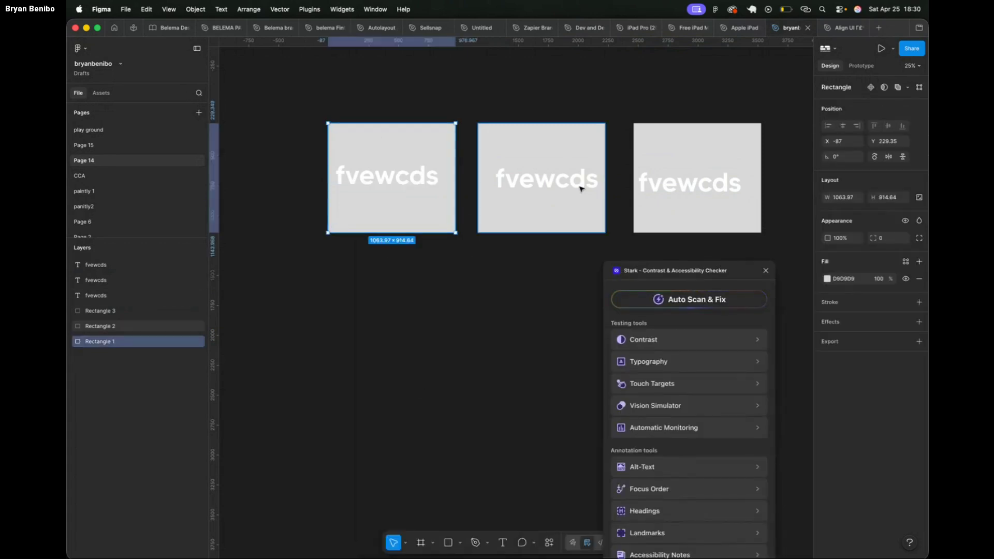
click(827, 280)
click(783, 388)
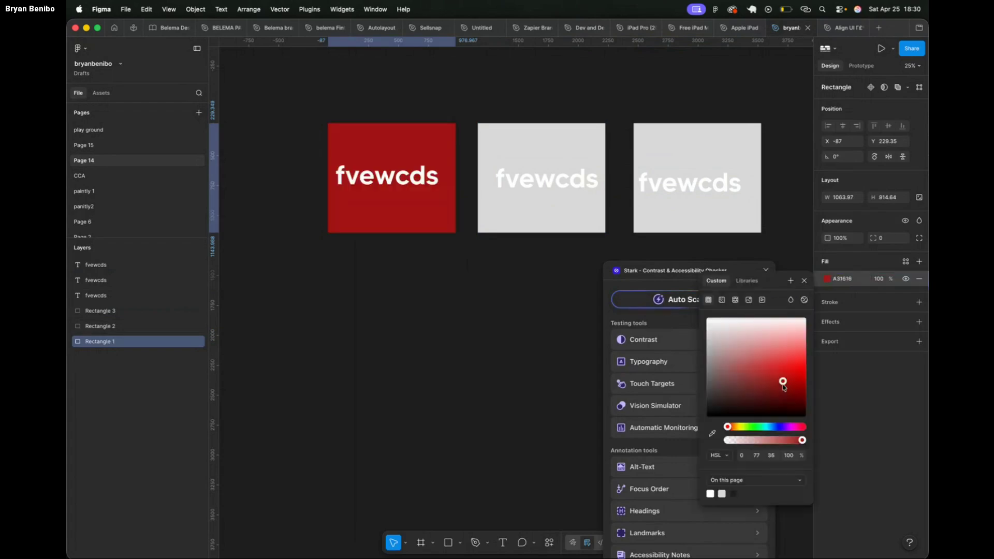
drag(413, 181, 425, 179)
Check the contrast of white FFFFFF against the first rectangle's red A31616 with Stark's Contrast tool.
click(662, 340)
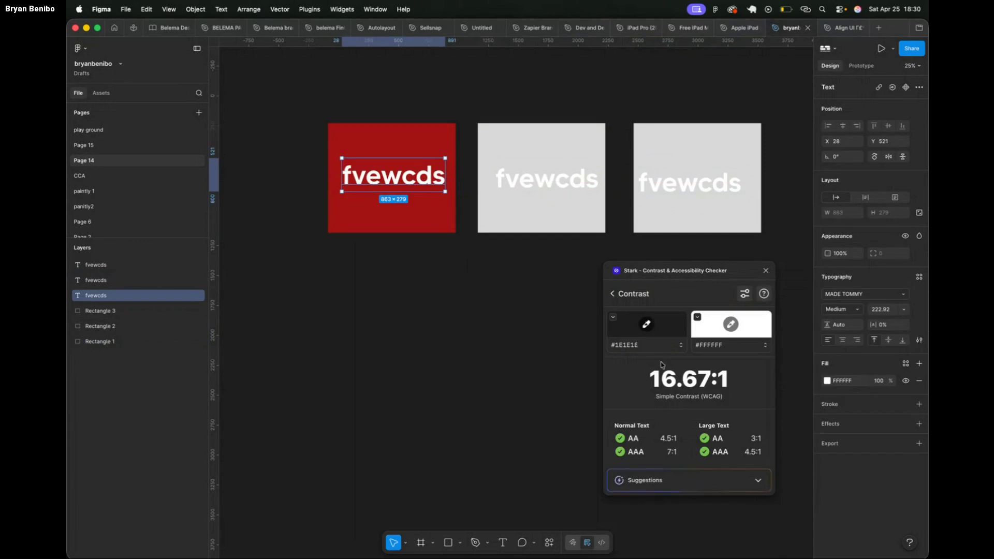
click(646, 324)
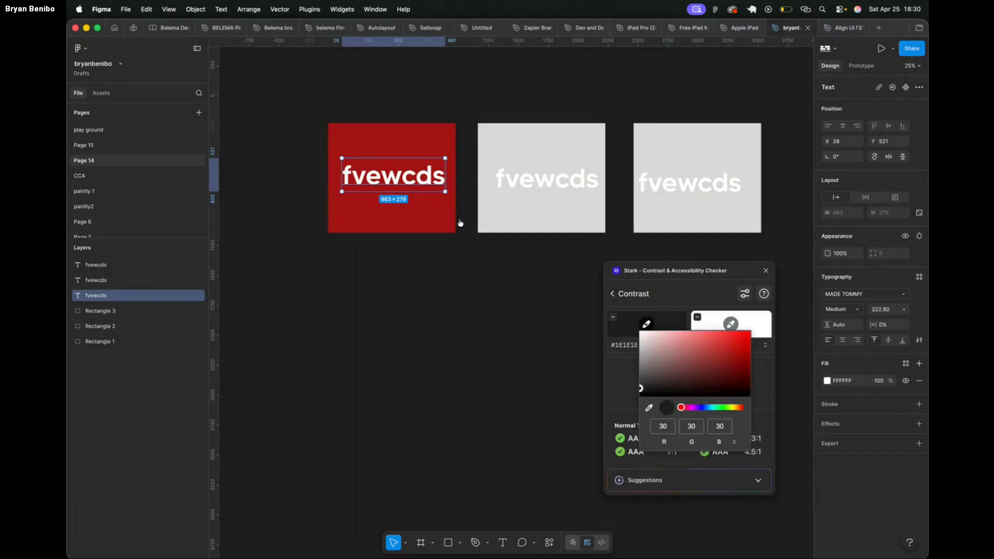
click(456, 222)
click(641, 329)
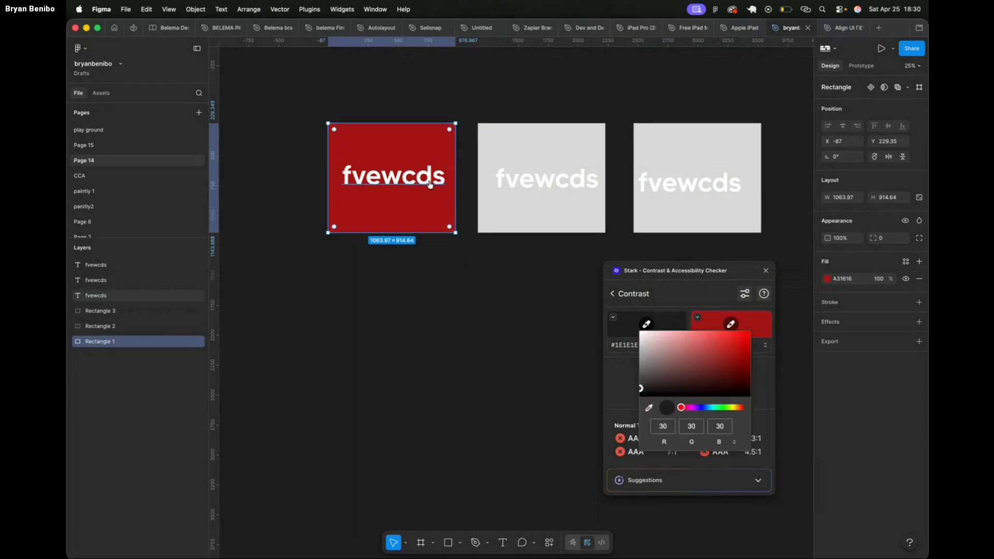
click(648, 407)
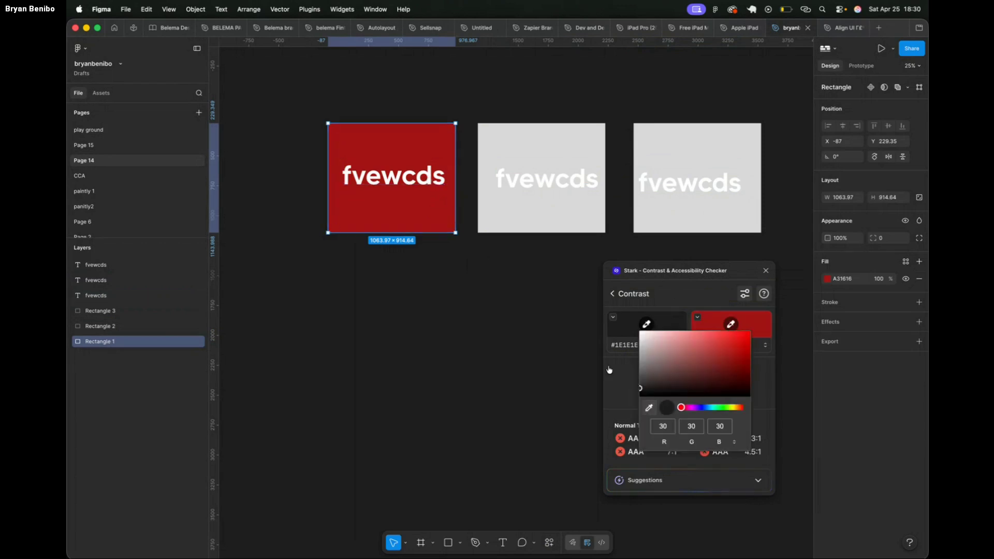
click(429, 183)
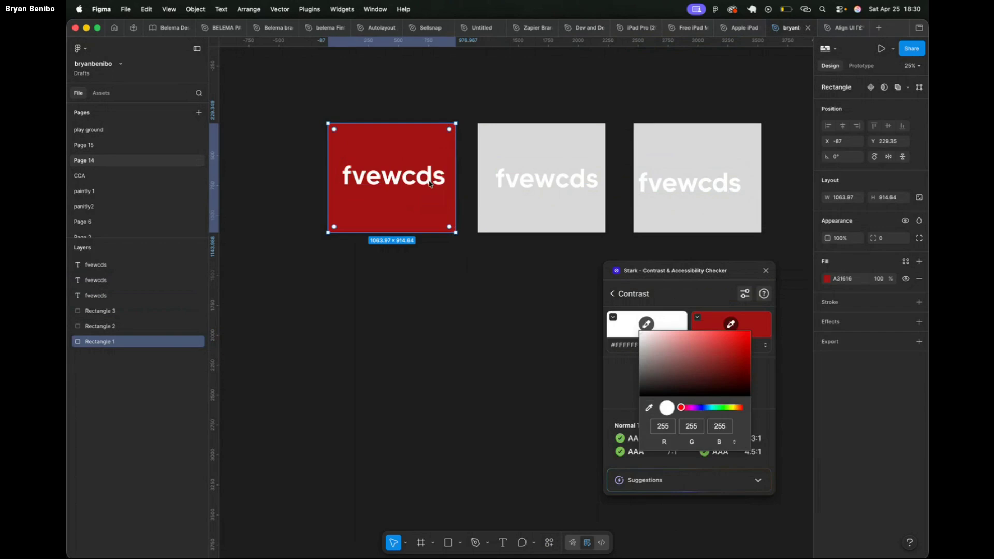
click(568, 355)
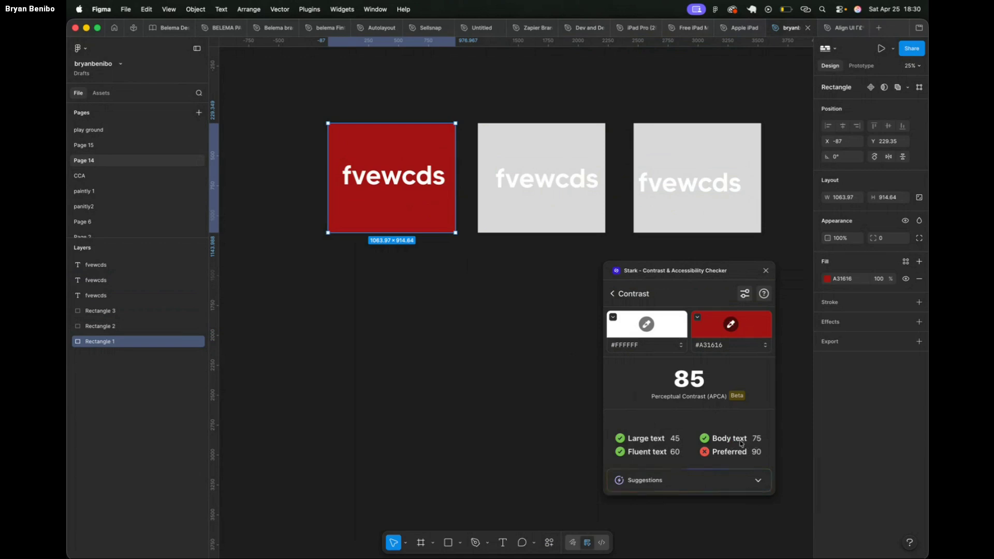
Duplicate the "fvewcds" text on the red rectangle and place the copy just below the original.
click(395, 179)
drag(395, 178, 389, 199)
double_click(388, 199)
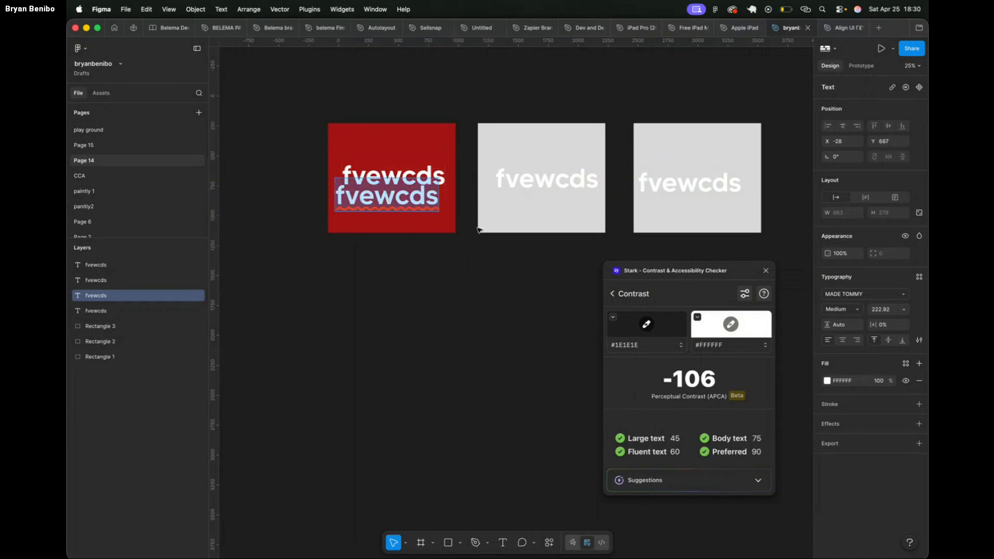
key(Escape)
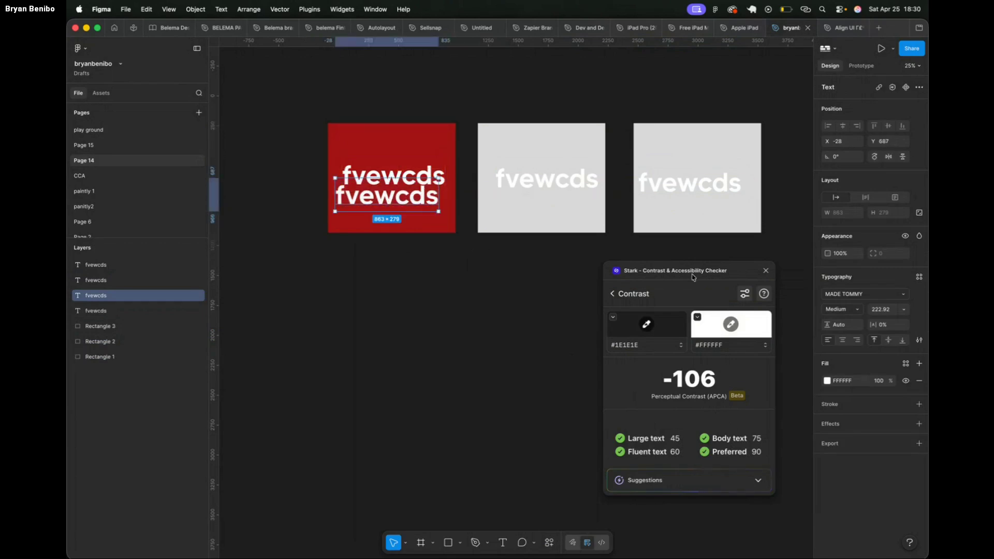
Set the lower "fvewcds" copy to Regular weight and font size 24, and place it below the large text.
click(855, 310)
click(843, 295)
click(876, 314)
text(24)
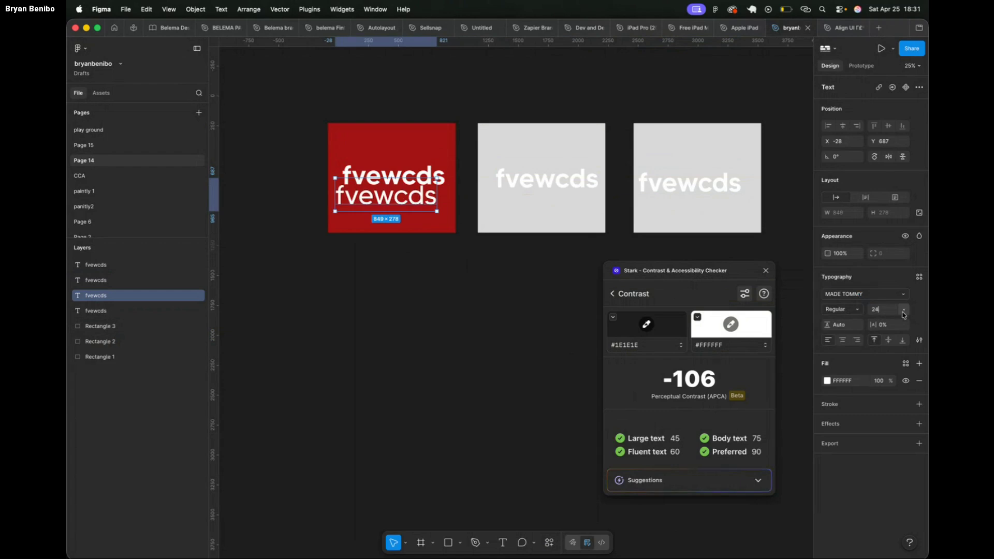
key(Escape)
click(888, 309)
text(24)
key(Return)
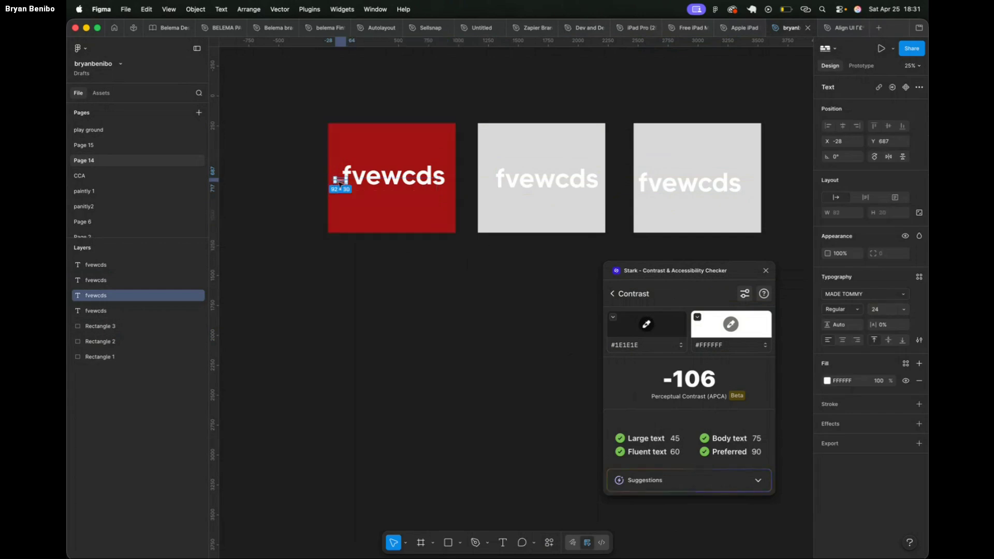
drag(340, 182, 388, 205)
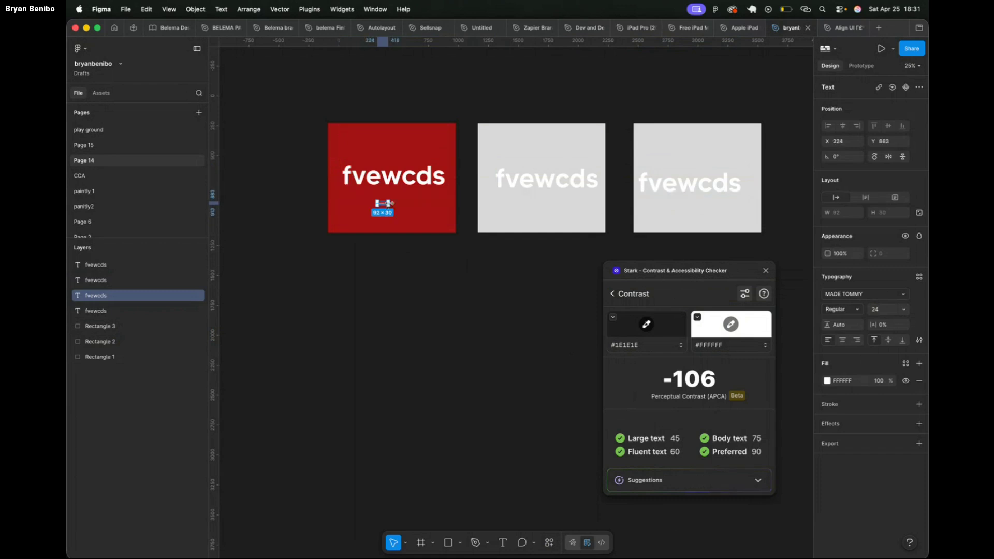
Sample the rectangle's red A31616 as the small text's fill and scale that text up to about 747 × 244.
key(i)
click(406, 222)
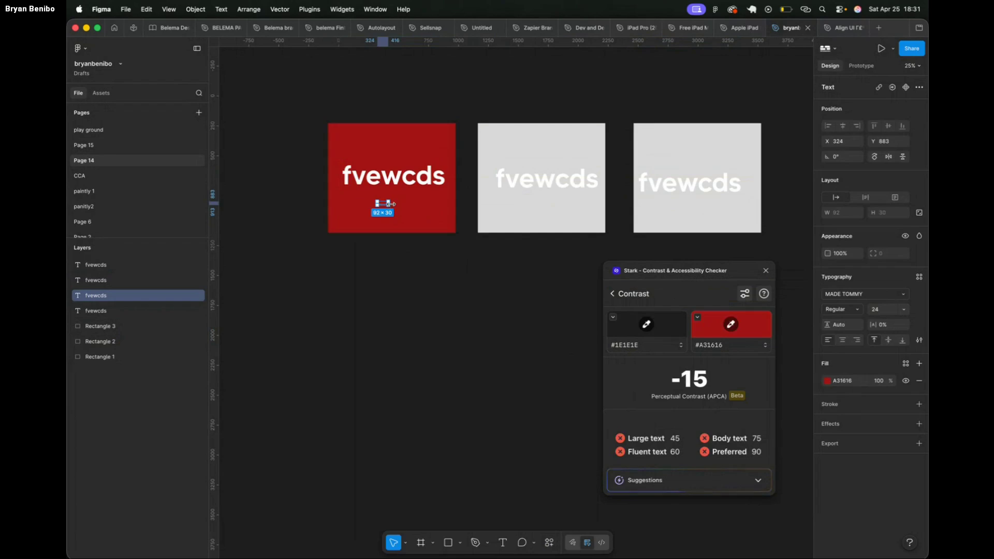
key(k)
drag(392, 206, 427, 216)
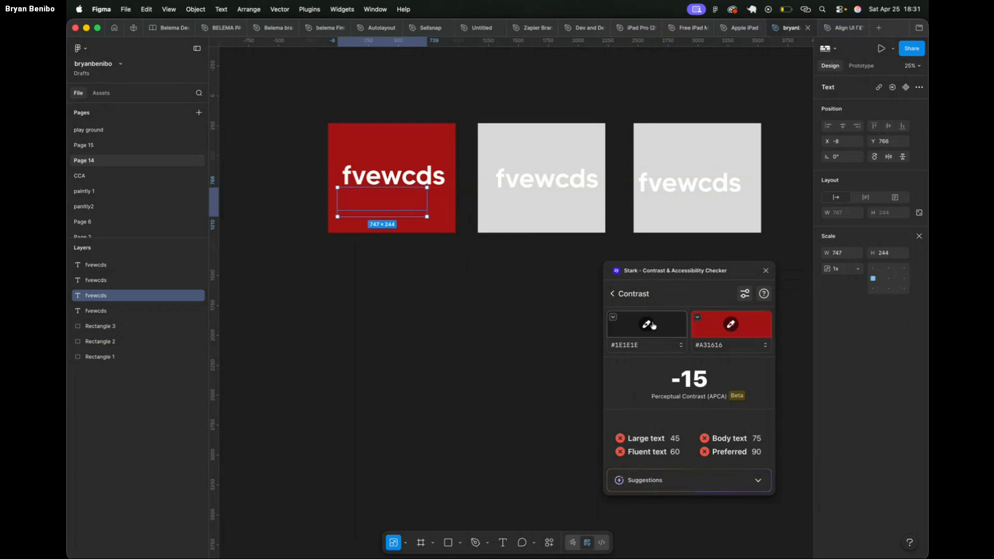
click(919, 236)
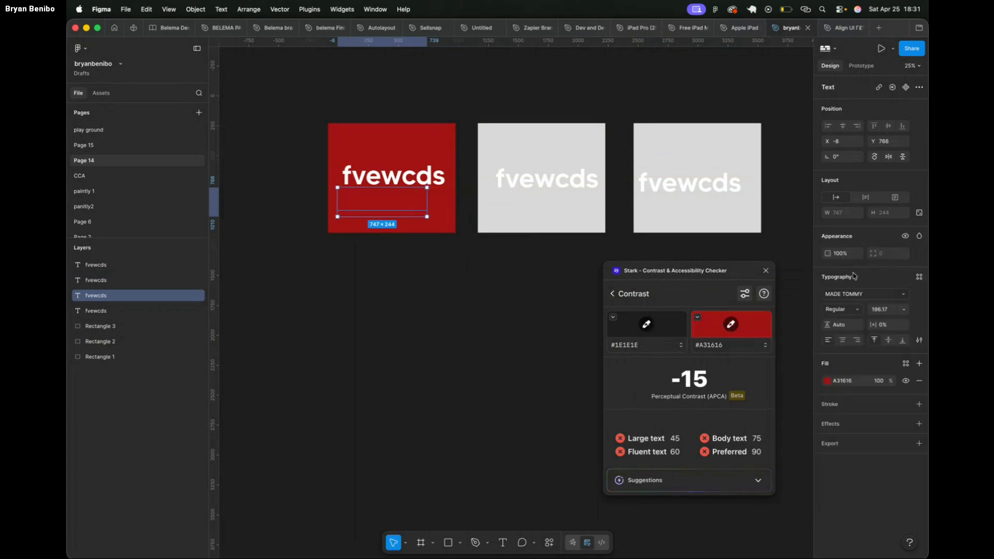
Set the lower text's fill to white FFFFFF and scale it down proportionally to about 420 × 137.
click(851, 381)
text(f)
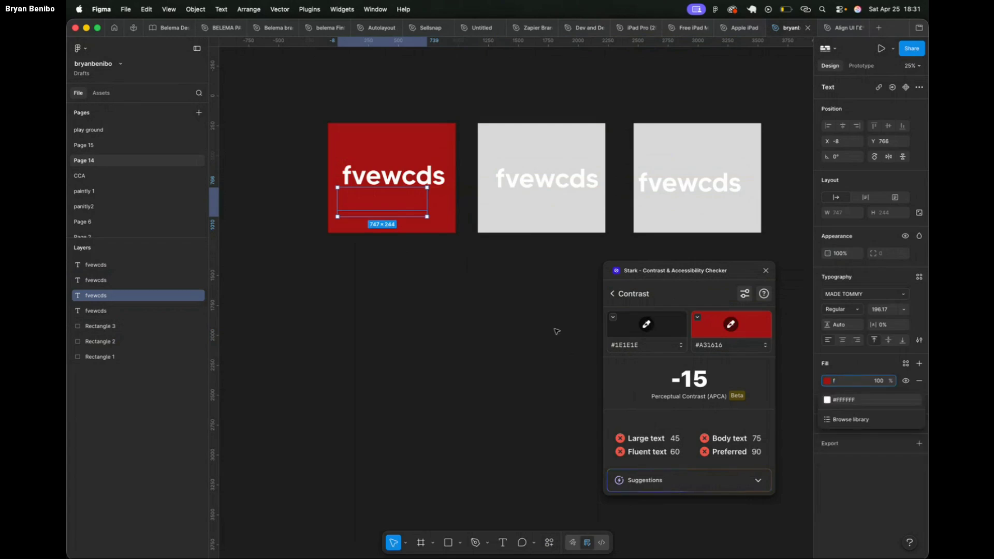
click(849, 399)
click(463, 297)
click(402, 206)
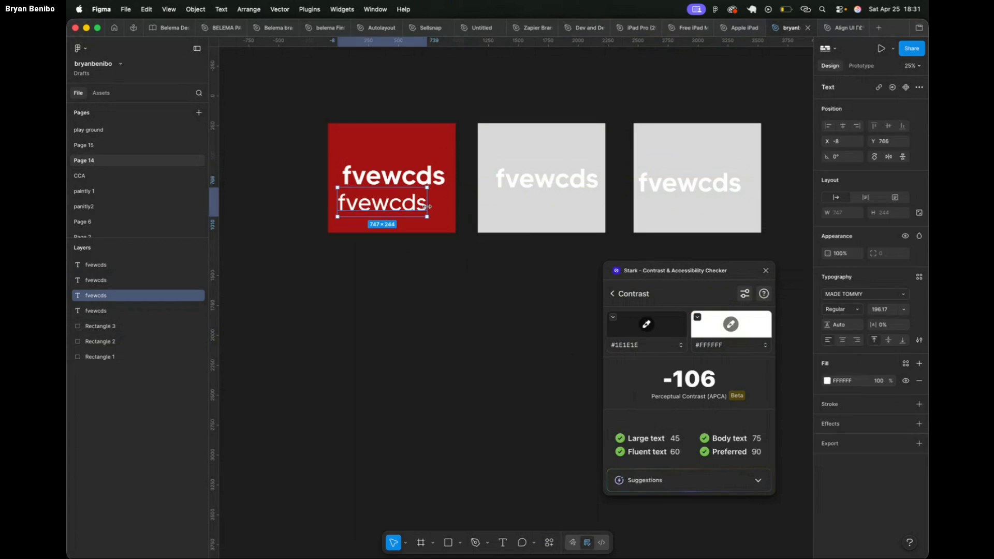
key(k)
drag(428, 206, 400, 214)
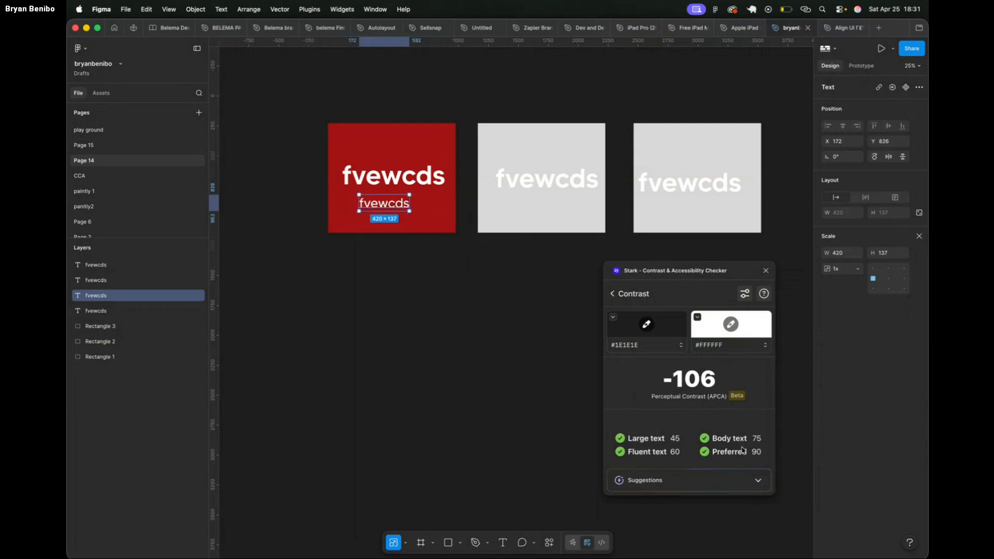
Check the lower text's contrast in Stark by sampling the rectangle's red A31616 as first color and the text's white FFFFFF as second.
click(675, 334)
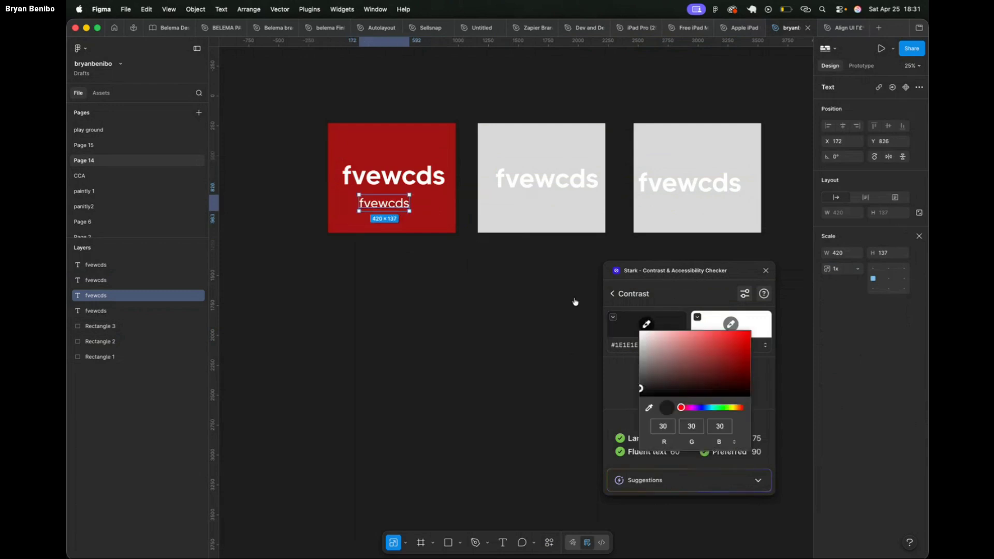
click(648, 407)
click(441, 201)
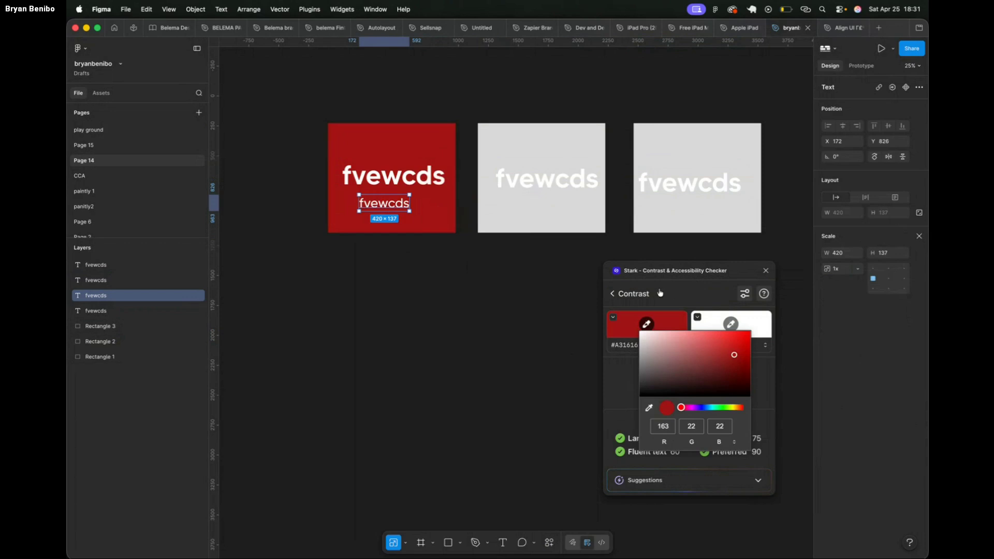
click(735, 318)
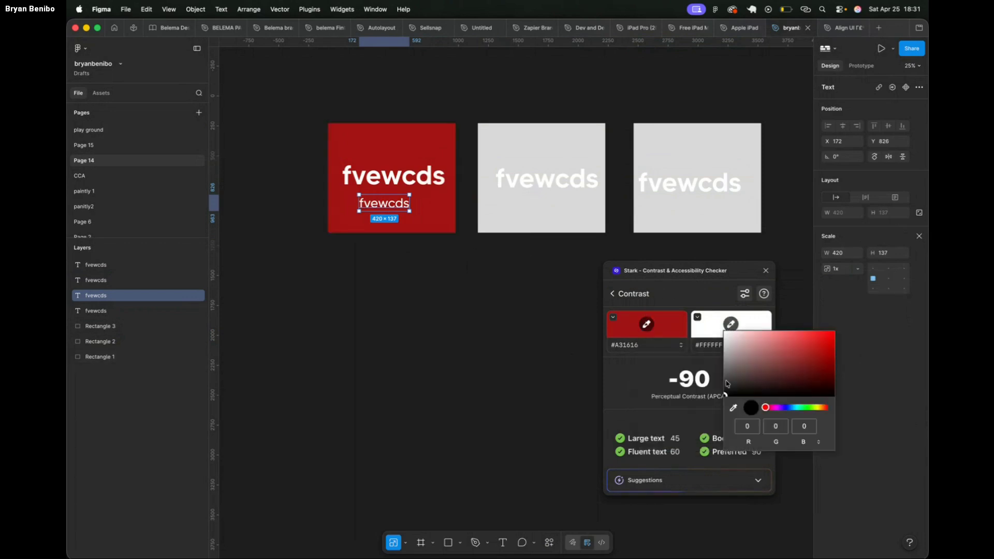
click(733, 407)
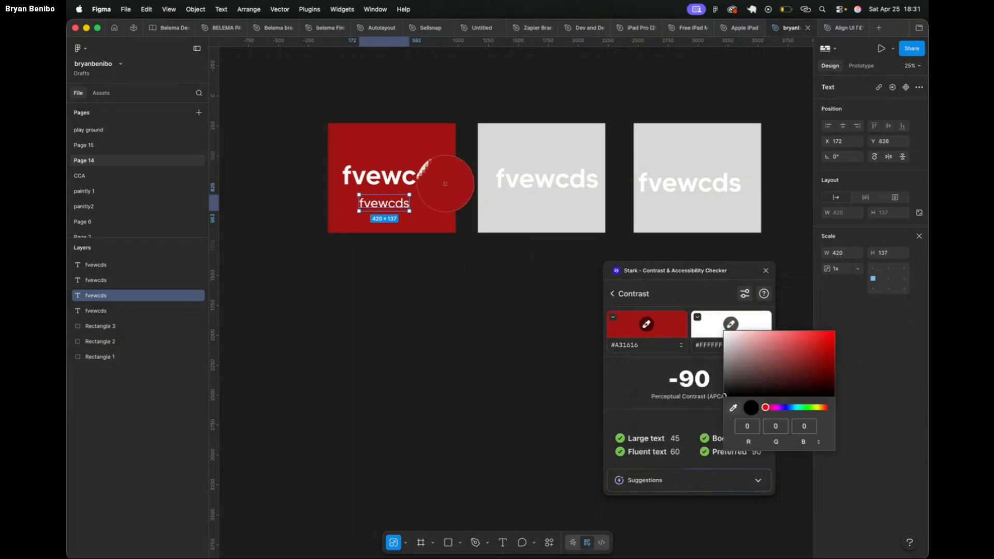
click(441, 182)
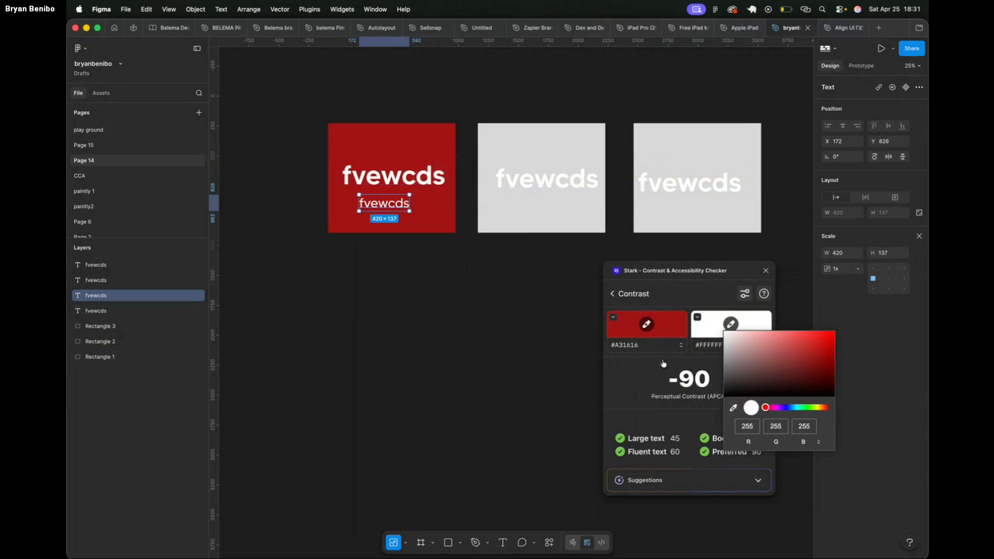
click(688, 362)
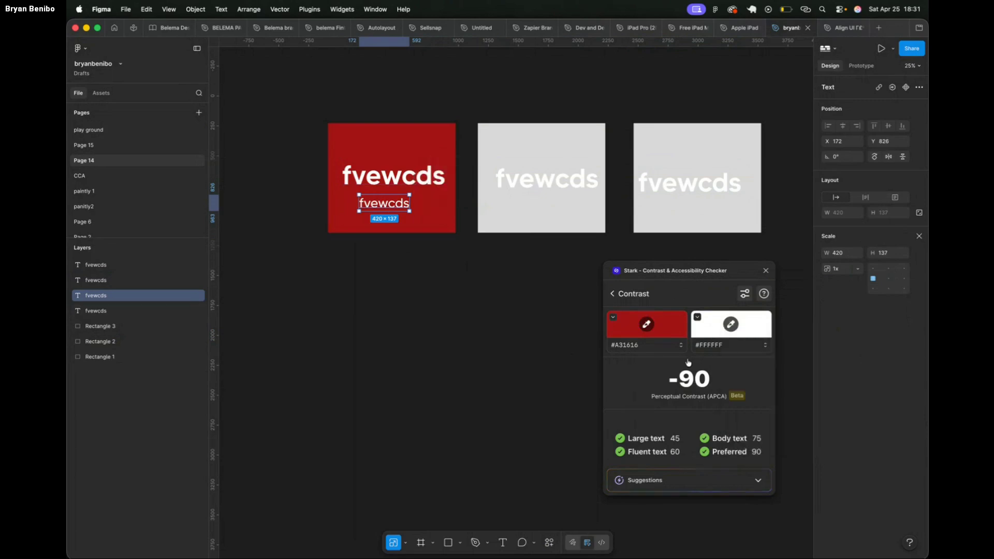
Expand Stark's color suggestions for the red and white pair.
click(745, 294)
click(609, 295)
click(746, 482)
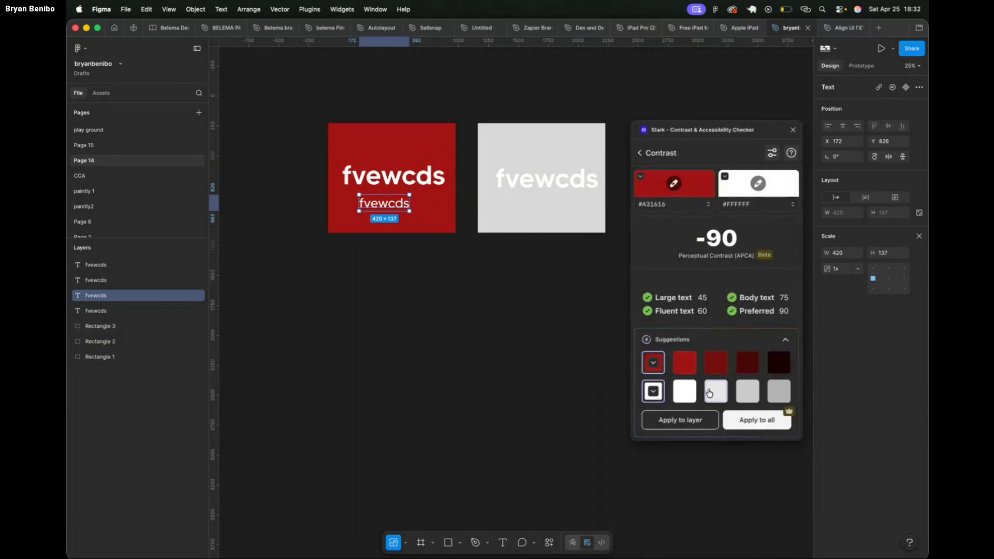
Browse the available plugins, search them for "contras", run the Contrast plugin, and place its window below the third rectangle.
click(549, 543)
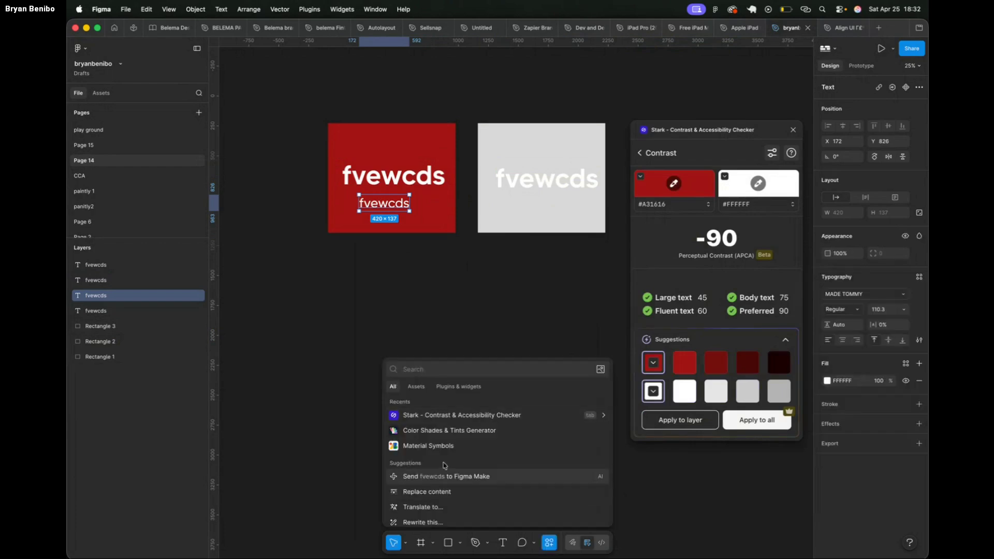
click(455, 386)
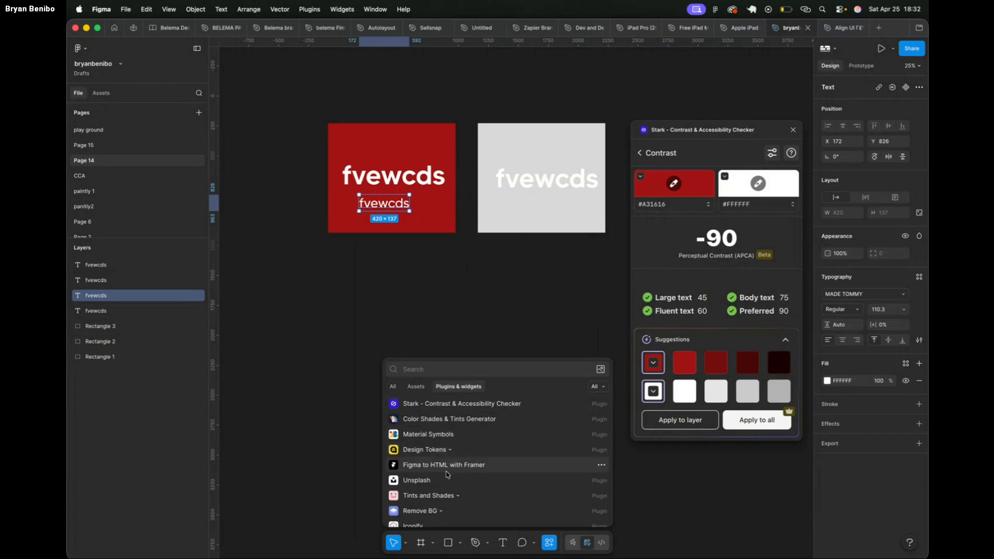
scroll(448, 474, down, 3)
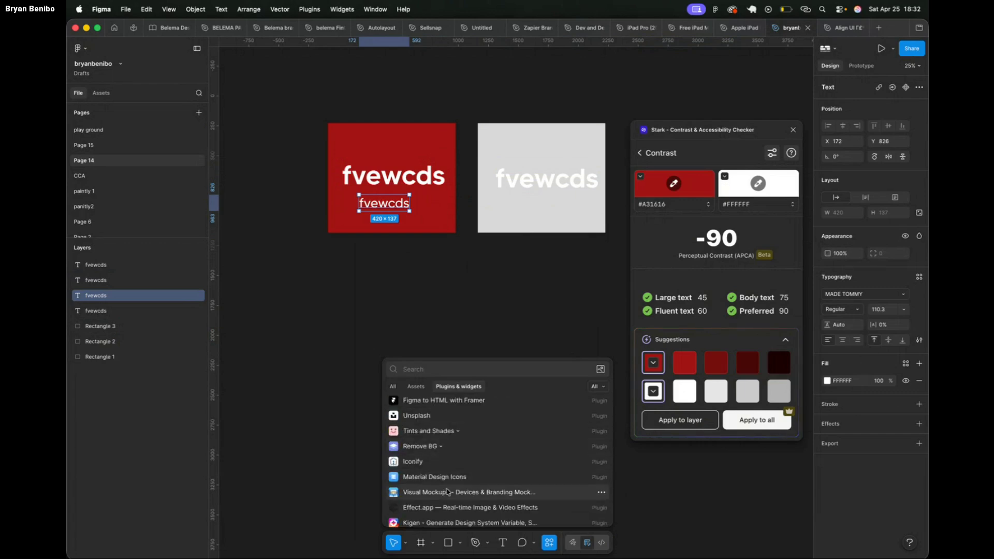
scroll(447, 492, down, 5)
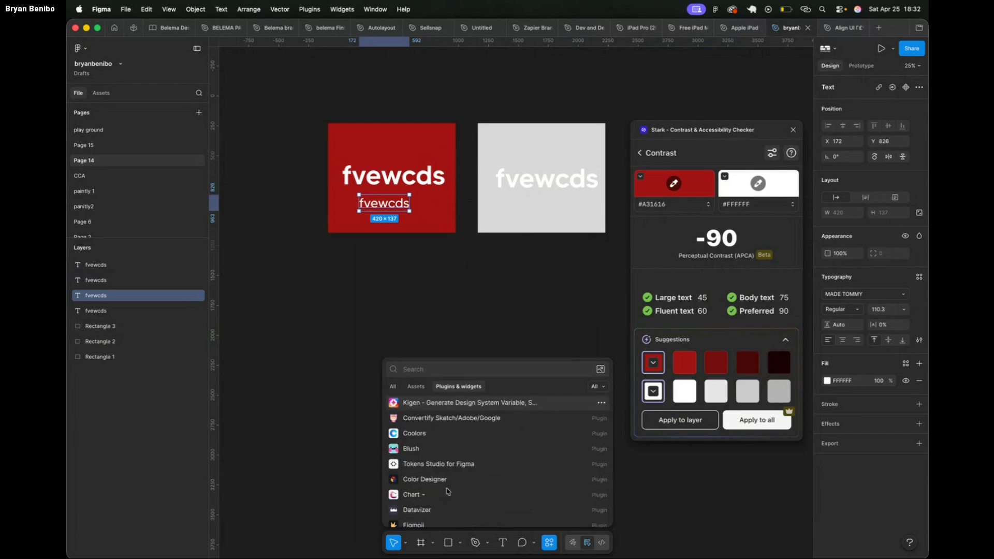
scroll(437, 479, down, 4)
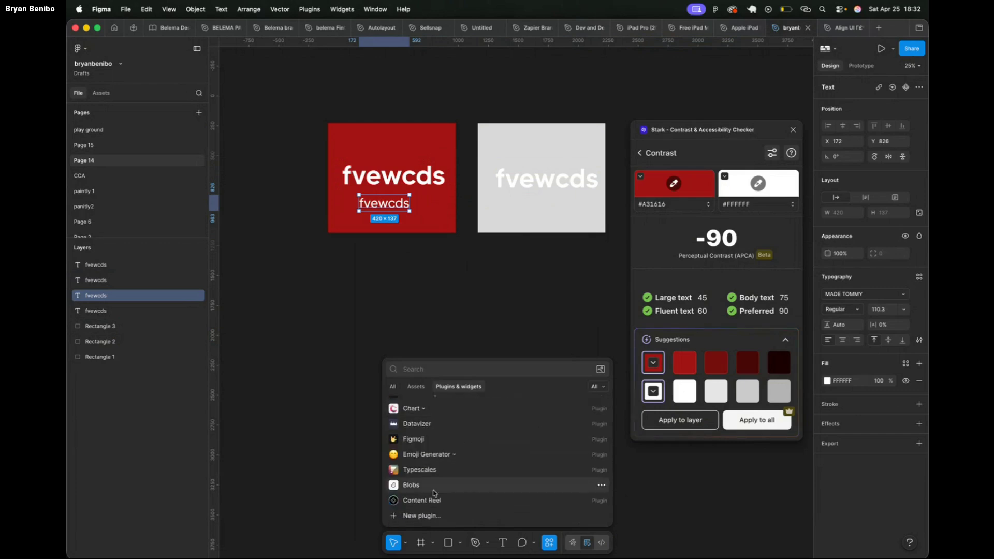
scroll(440, 493, down, 2)
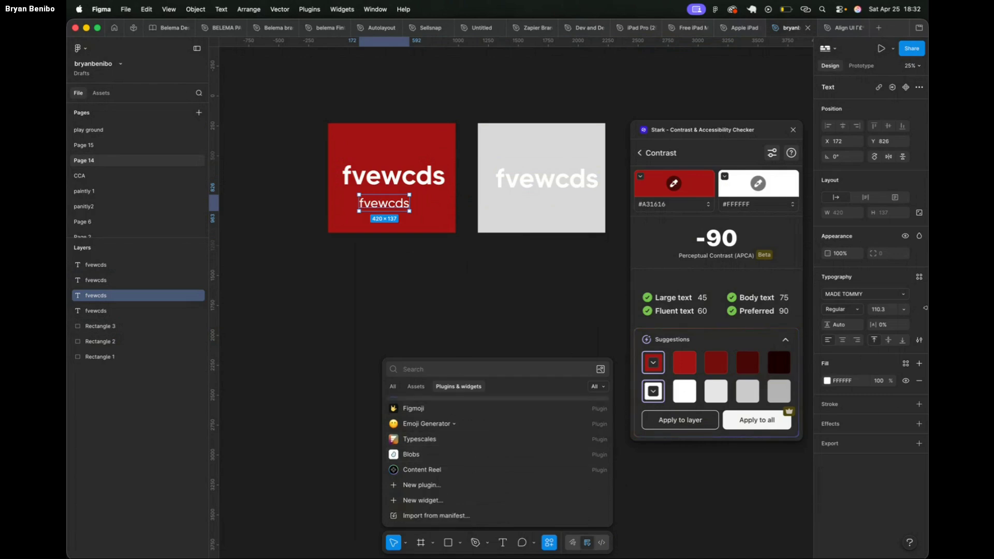
text(contras)
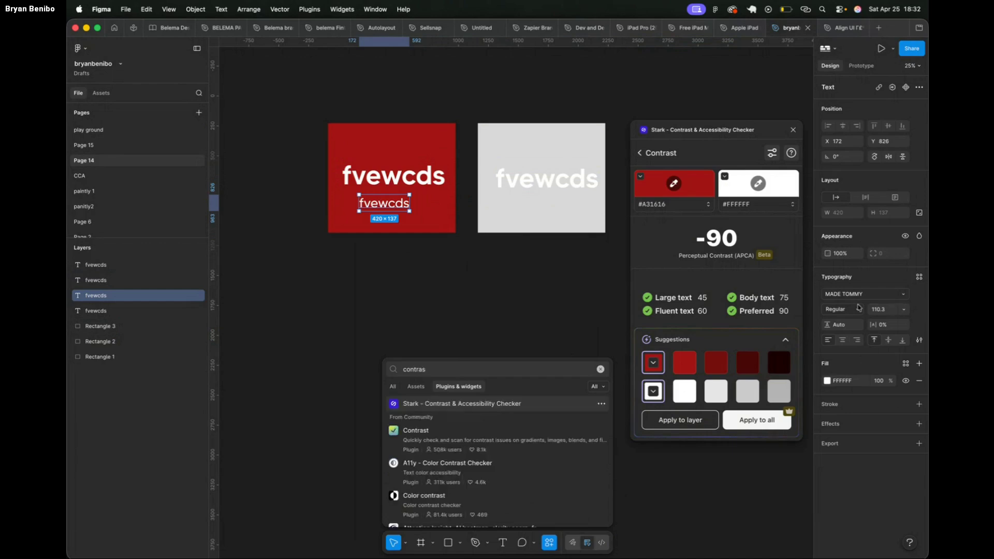
click(523, 426)
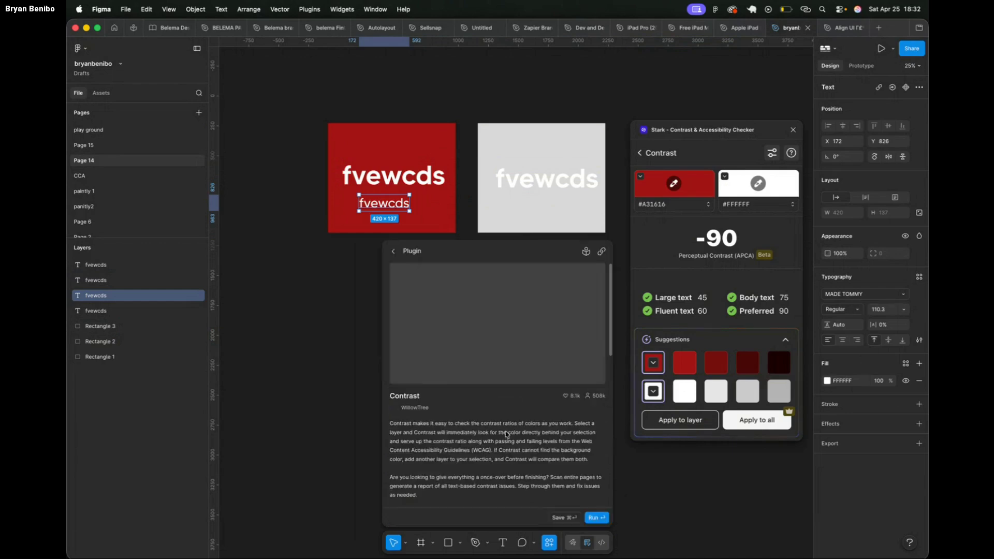
click(596, 518)
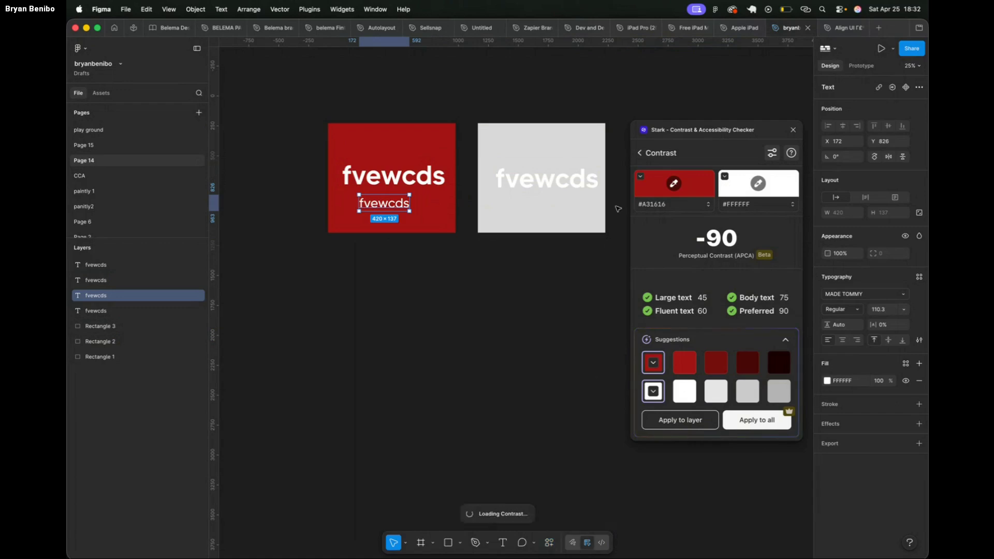
drag(501, 223, 708, 255)
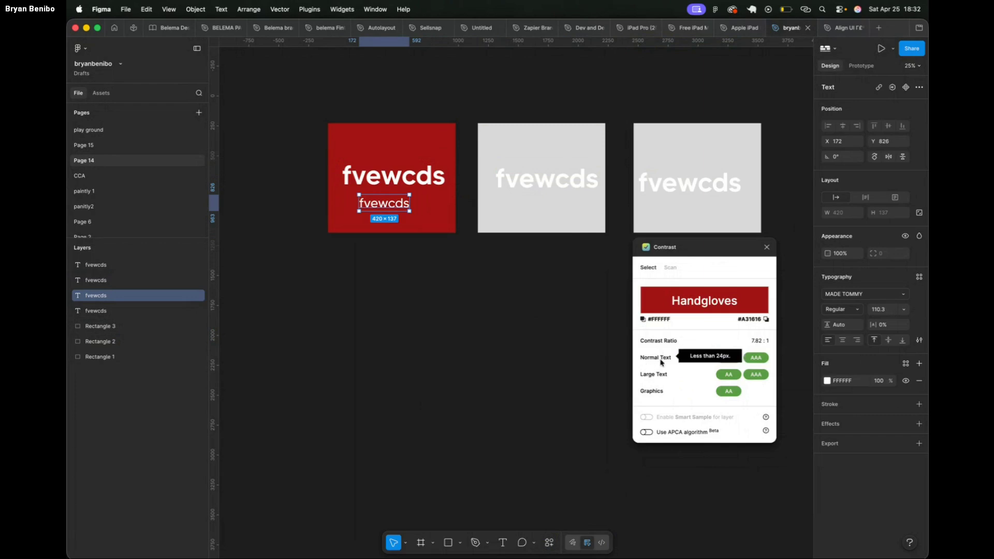
mouse_move(661, 381)
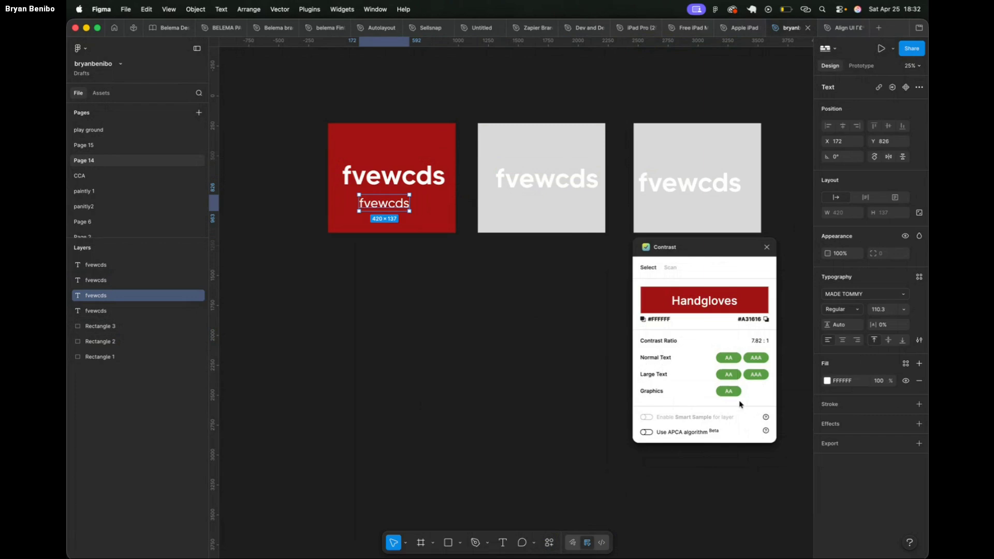
mouse_move(759, 361)
Change the lower text's fill on the red rectangle to light pink F4A0A0.
click(827, 381)
click(786, 386)
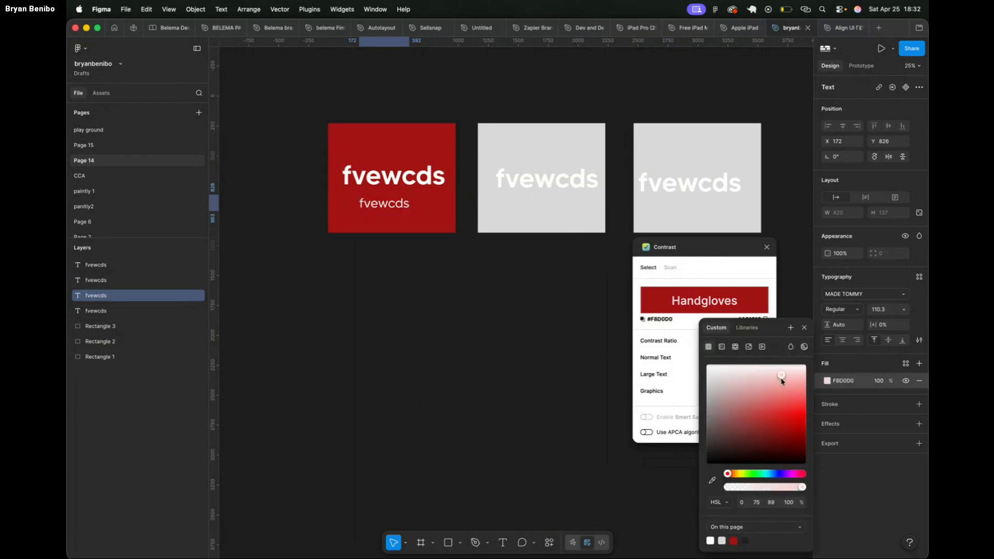
click(566, 398)
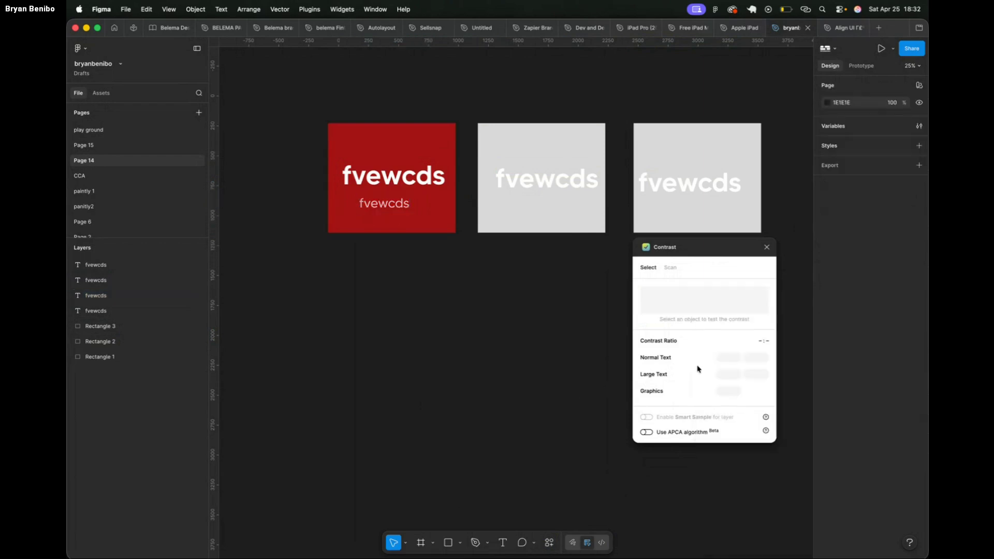
Check the red rectangle in the Contrast plugin and move the lower pink text to X 235, Y 800 beneath the large text.
click(413, 218)
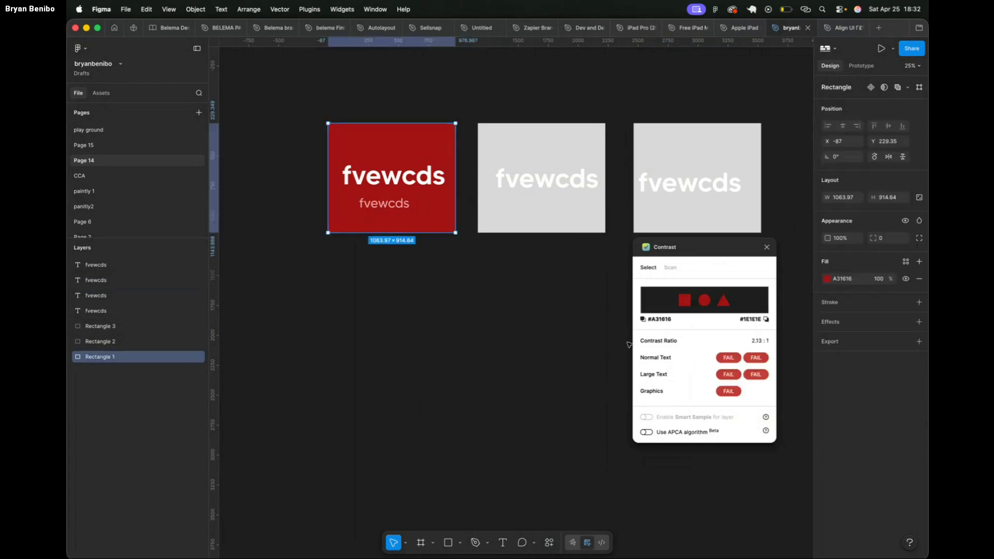
mouse_move(747, 373)
click(382, 207)
drag(382, 207, 389, 204)
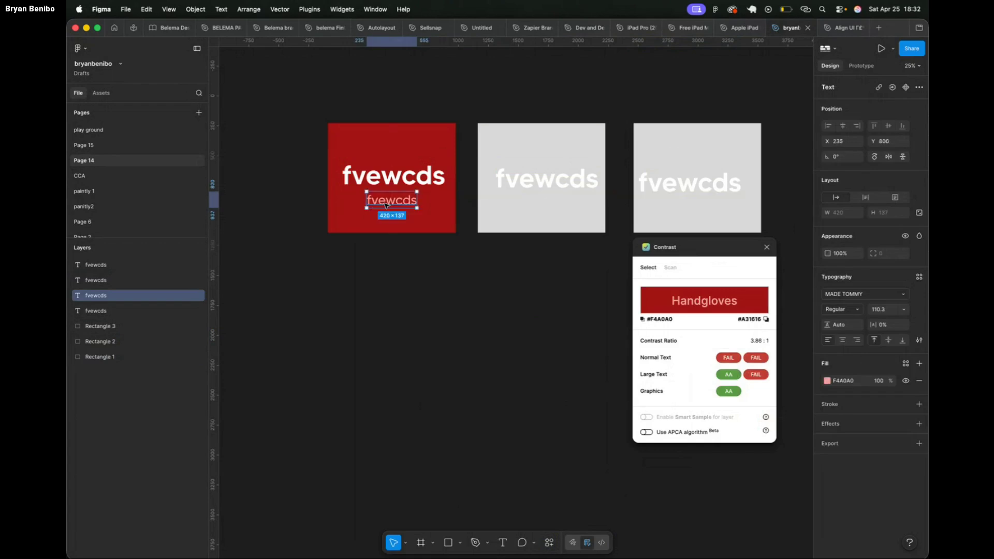
Compare the normal and large text contrast ratings of the lower pink text and the large white text on the red rectangle.
mouse_move(741, 360)
key(shift+2)
scroll(450, 290, right, 2)
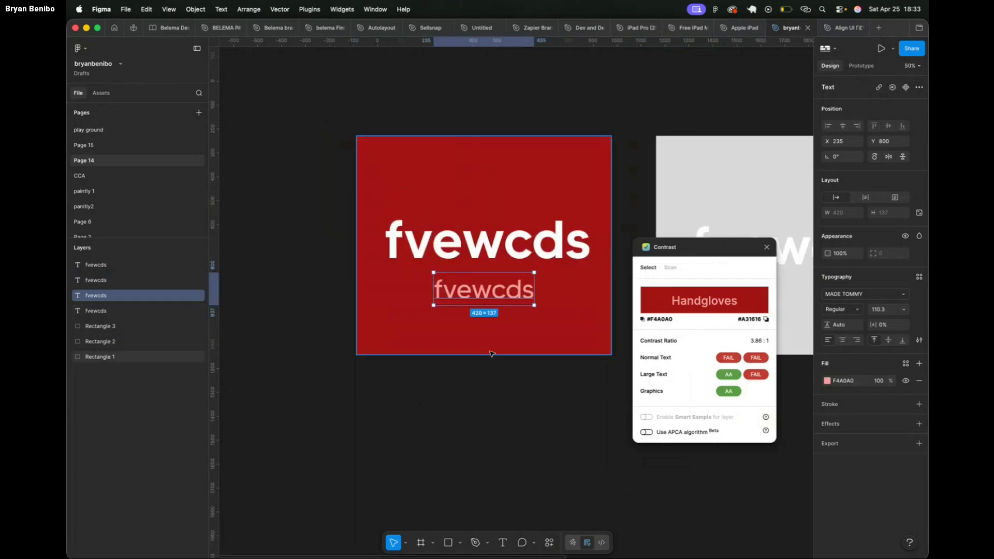
click(462, 398)
click(457, 297)
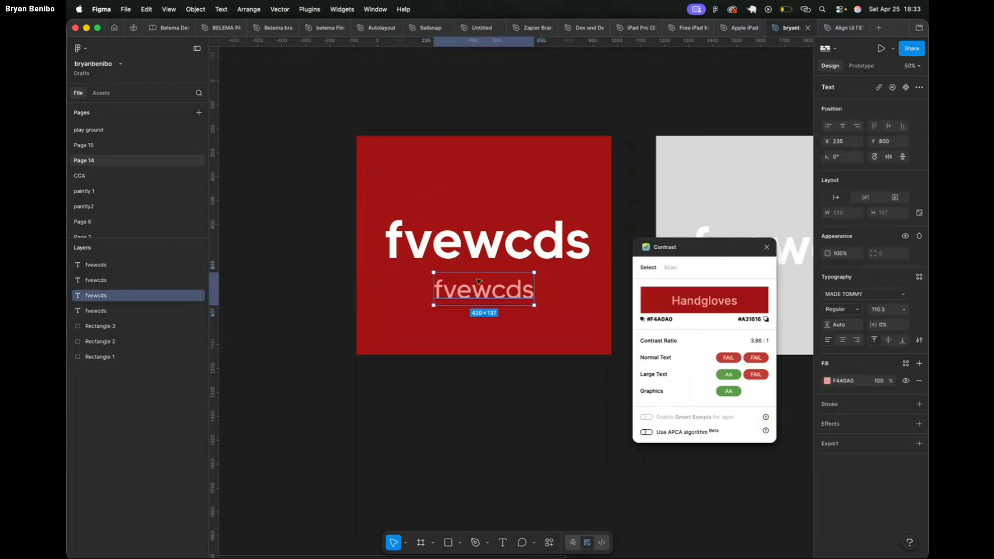
click(488, 257)
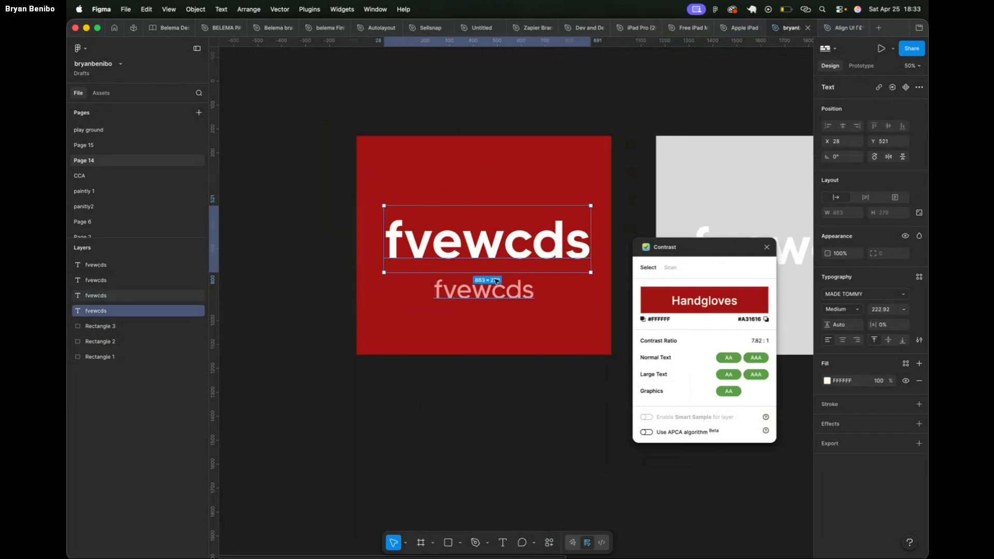
click(497, 290)
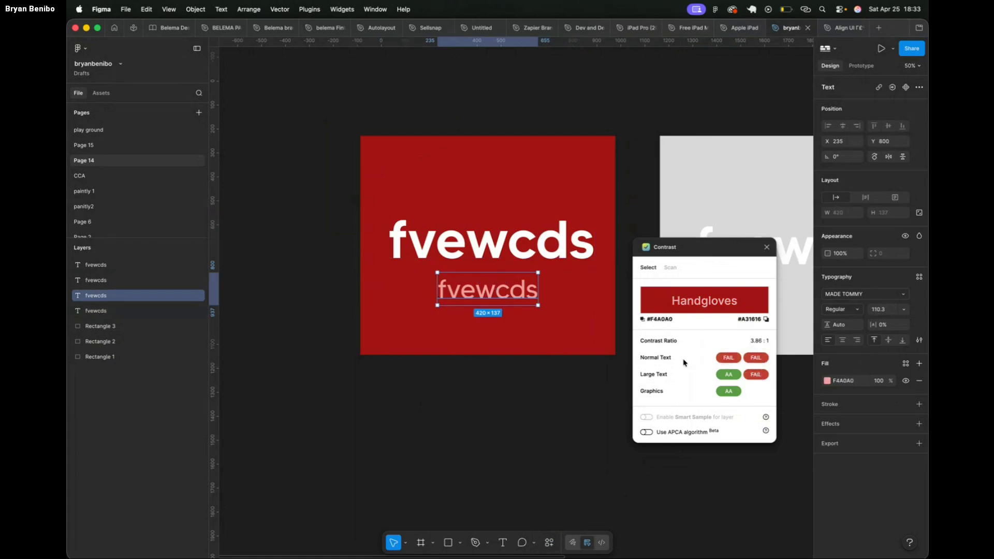
mouse_move(661, 380)
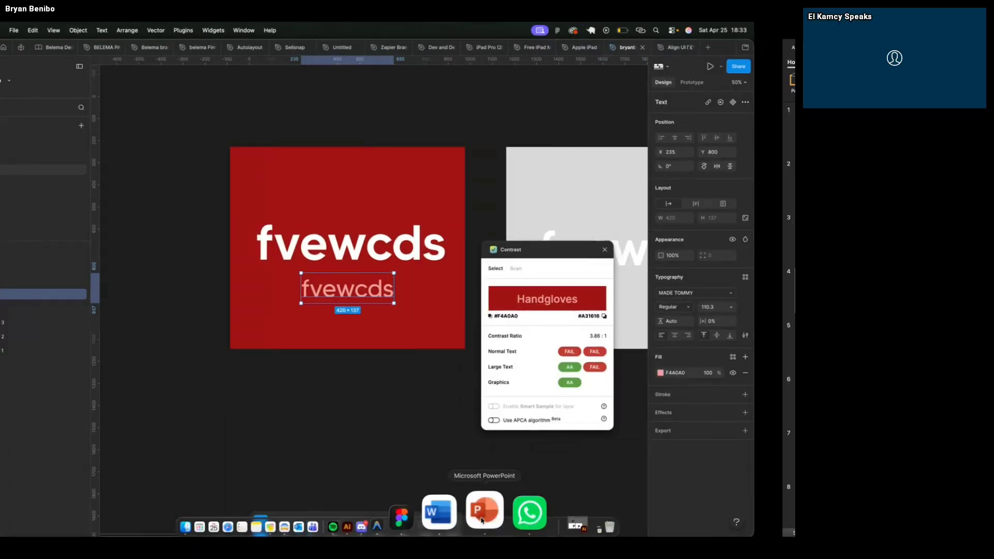
Switch to PowerPoint to review the contrast ratio requirements on the "Can everyone read your design?" slide, and return to Figma.
click(481, 518)
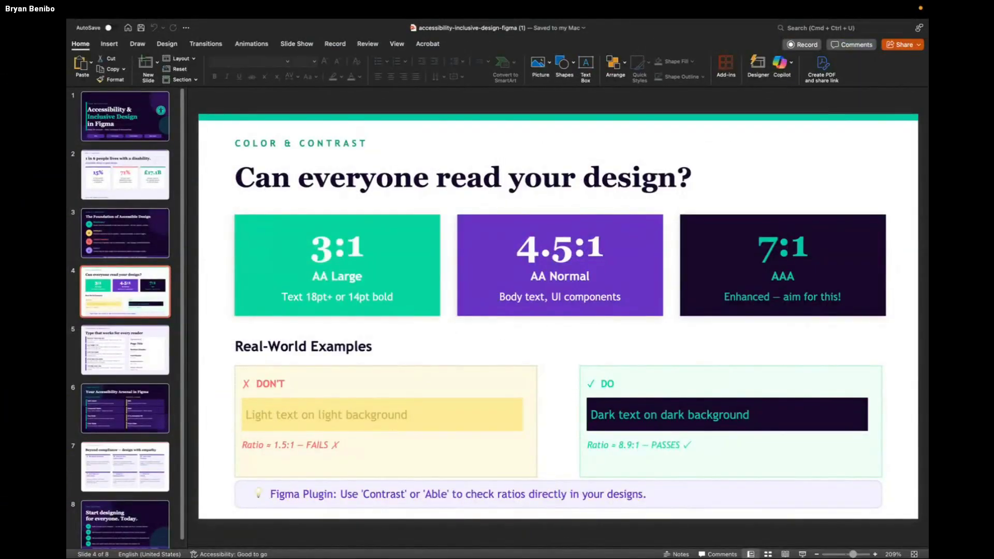
mouse_move(646, 557)
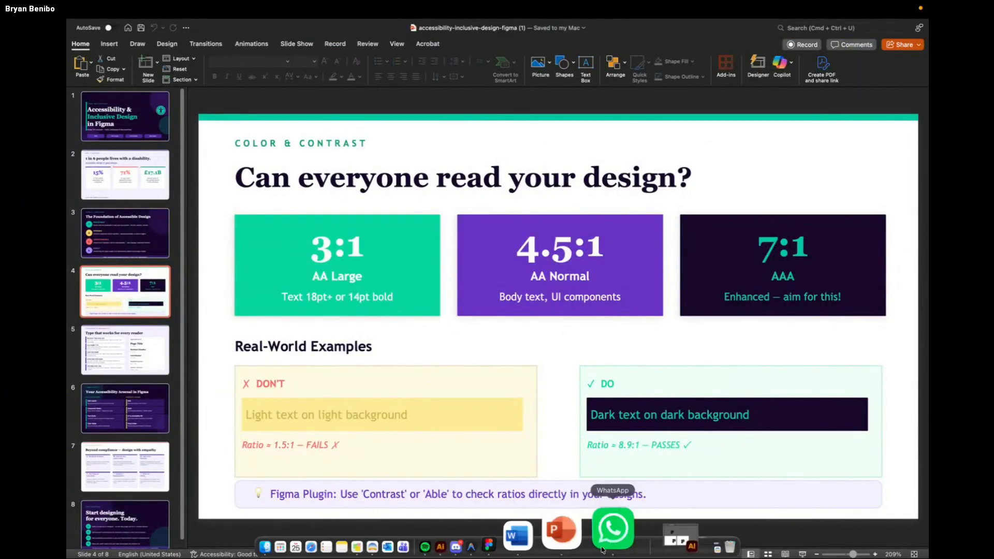
click(563, 542)
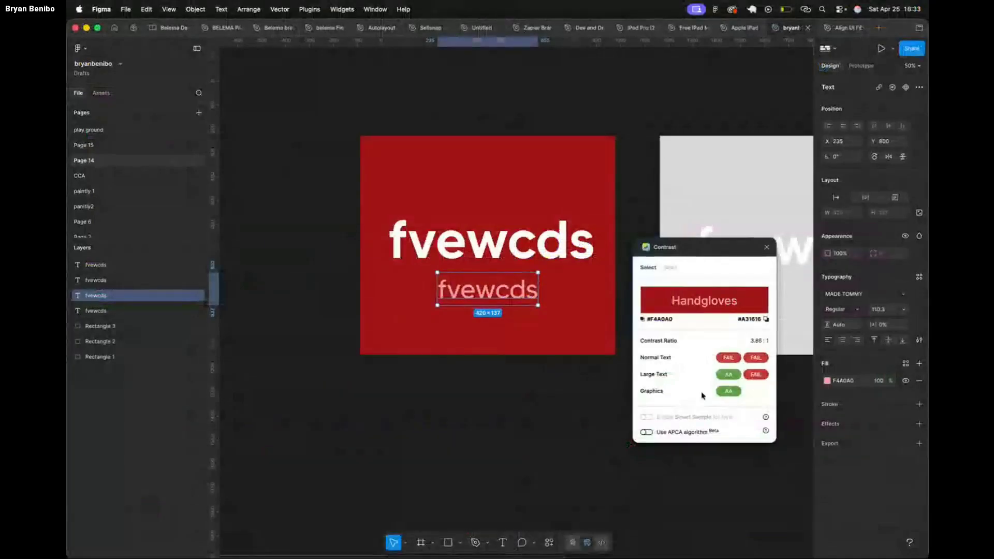
Change the red rectangle's fill to blue 1640A3.
click(589, 289)
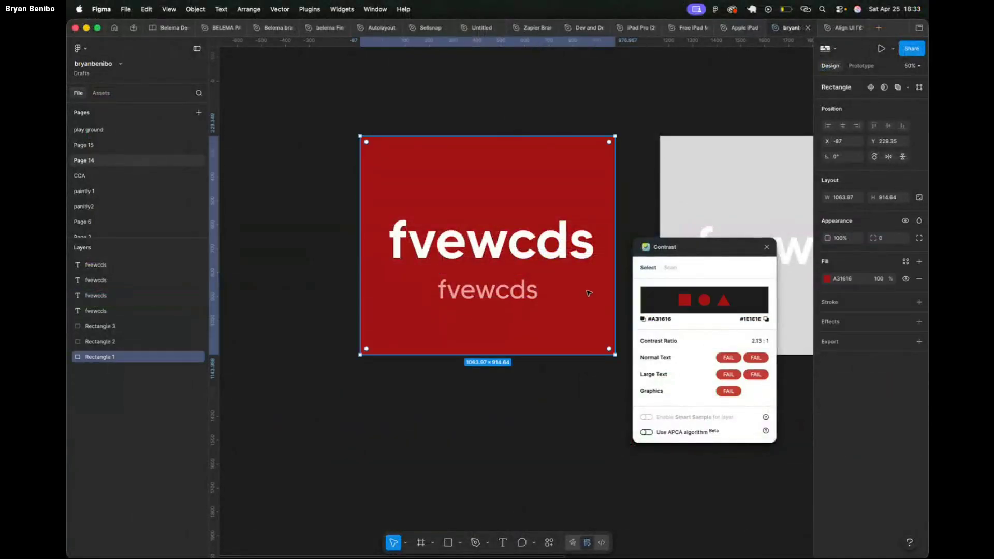
click(828, 279)
click(774, 427)
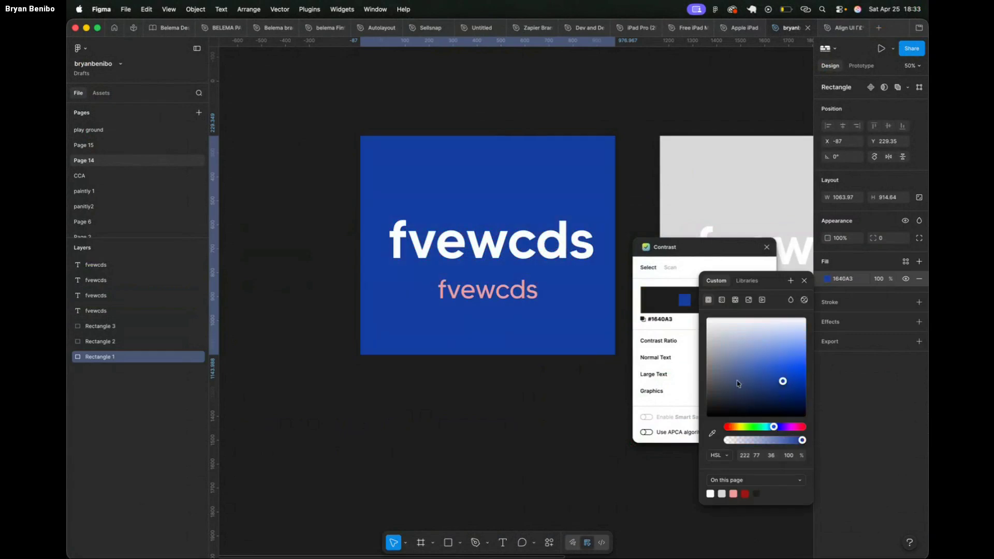
click(804, 280)
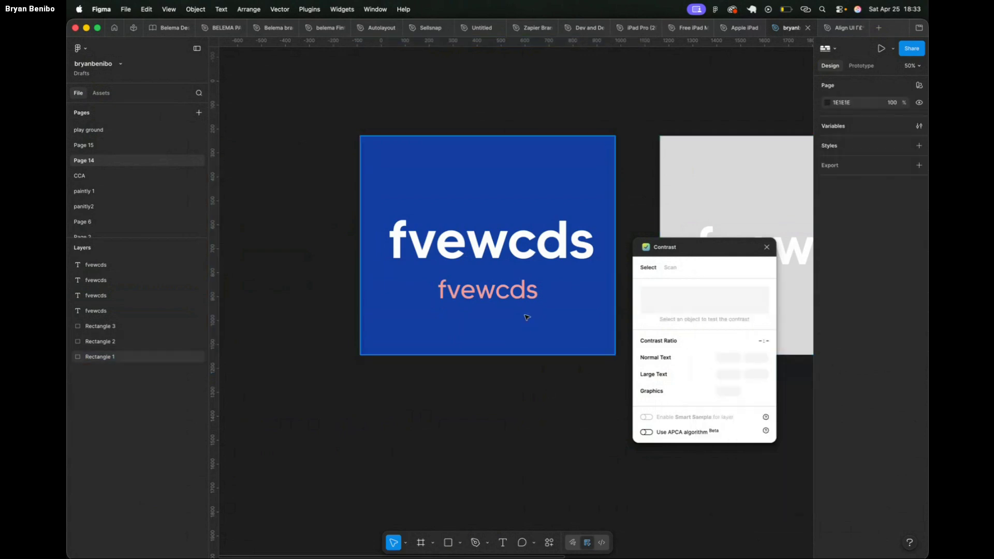
Examine the lower pink text's AA and AAA contrast ratings against the blue rectangle in the Contrast plugin.
click(517, 292)
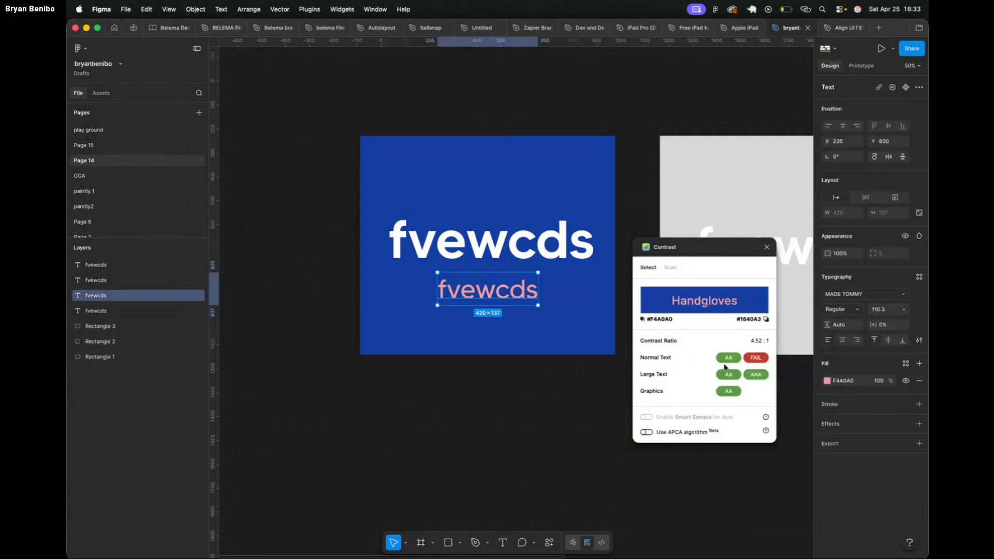
mouse_move(719, 365)
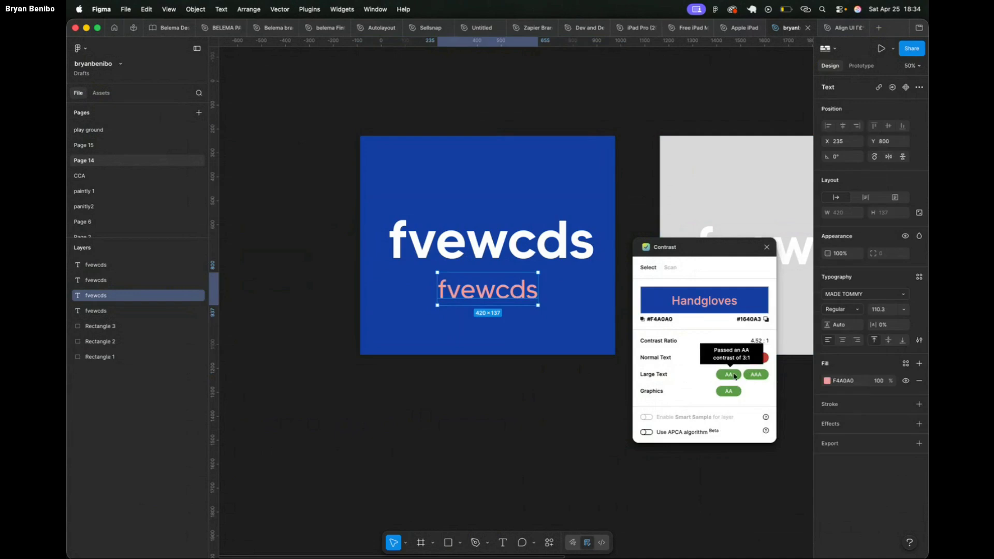
mouse_move(760, 363)
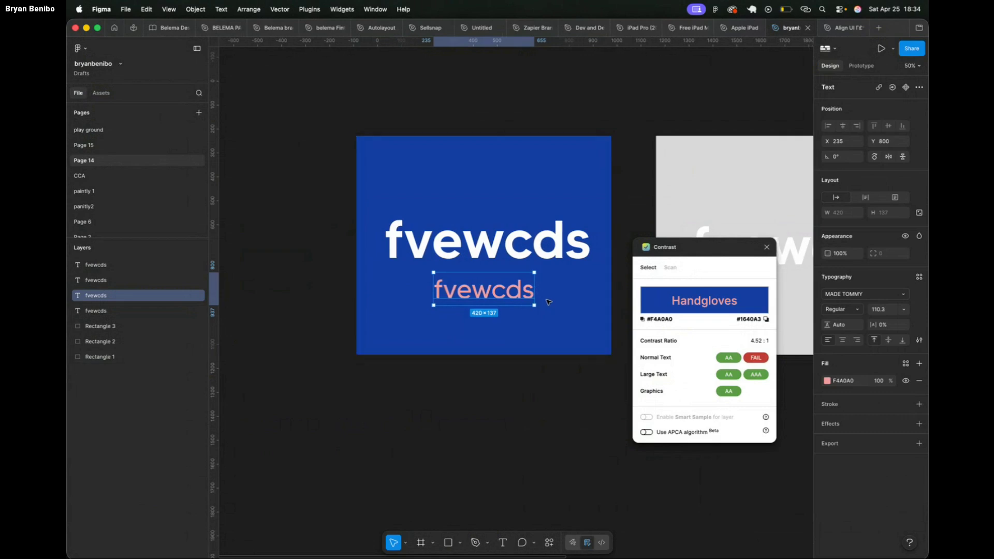
scroll(540, 316, right, 5)
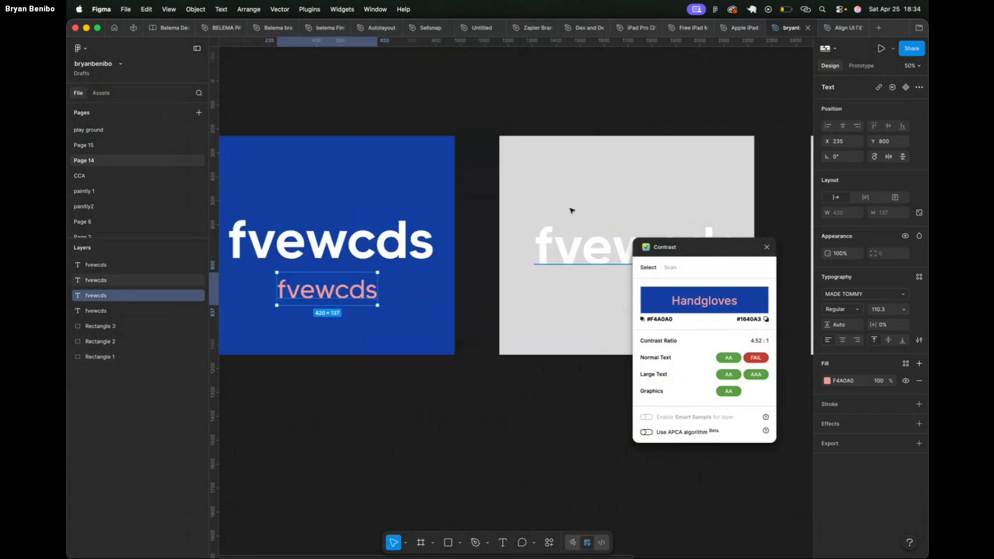
scroll(576, 249, left, 4)
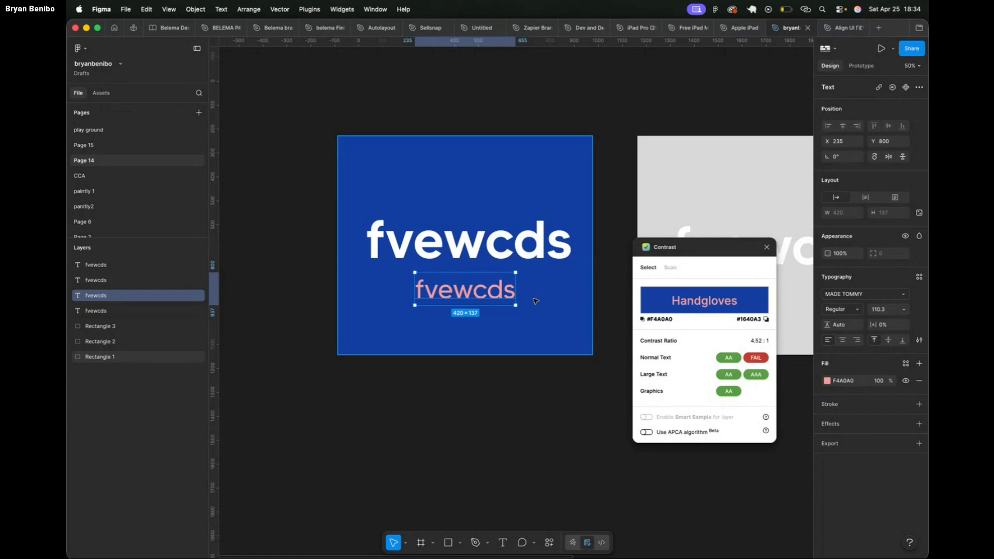
Switch to PowerPoint's "Can everyone read your design?" slide on color and contrast.
mouse_move(523, 554)
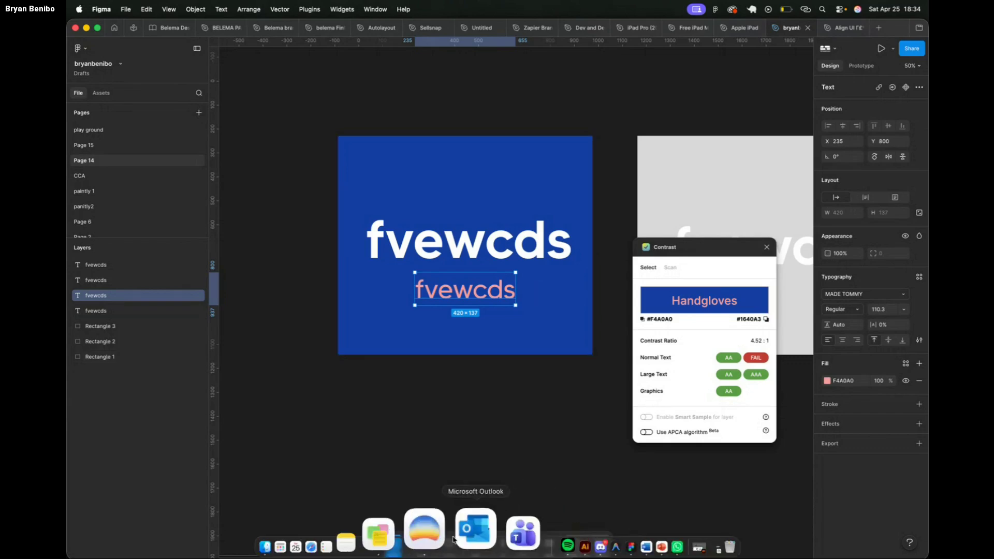
click(455, 533)
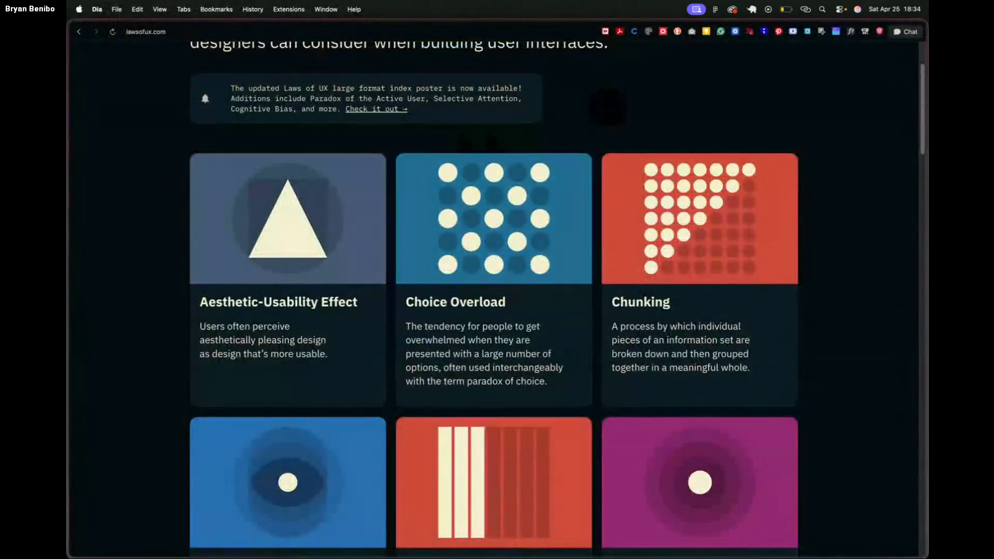
mouse_move(584, 536)
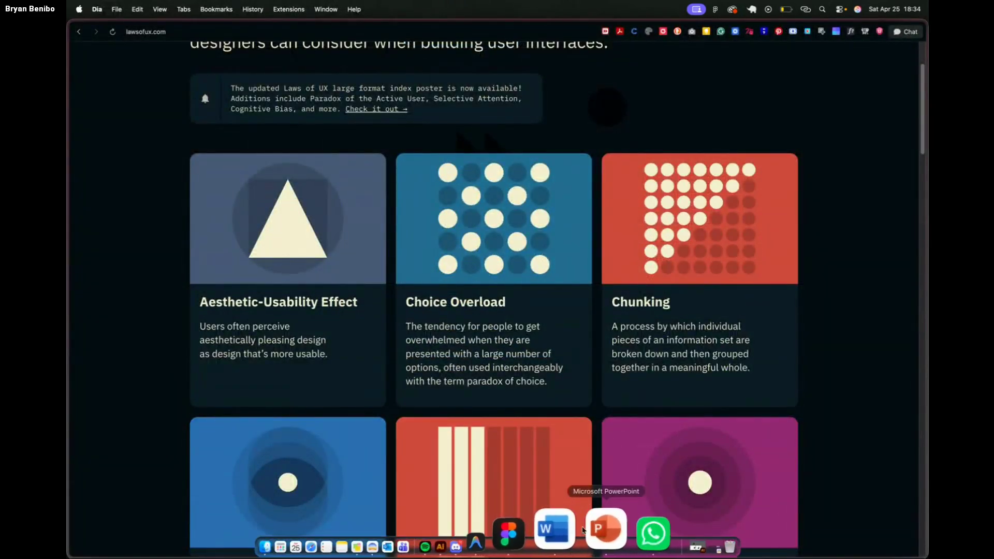
click(586, 529)
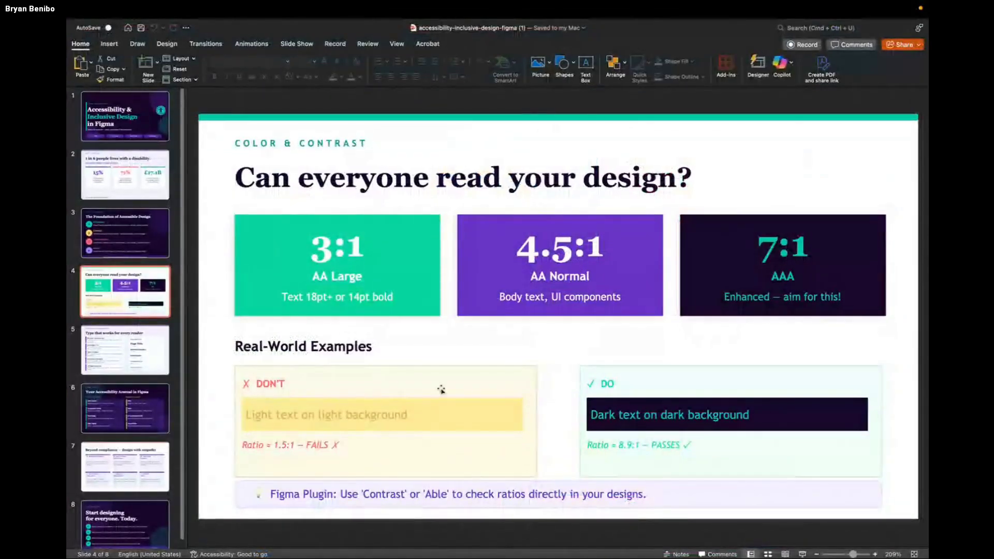
Present the "Type that works for every reader" slide, pointing out the "Body — 16px" label in its type scale.
click(138, 358)
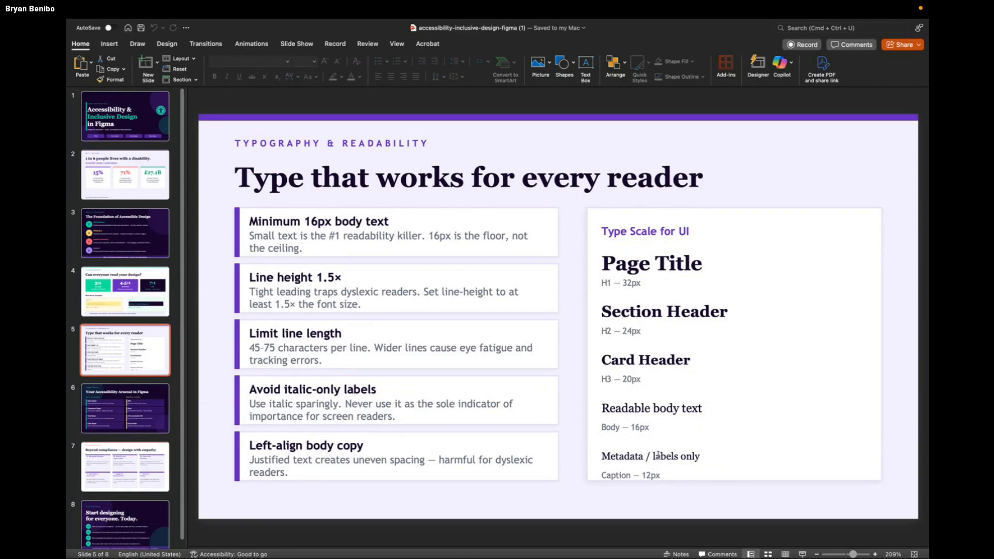
key(Down)
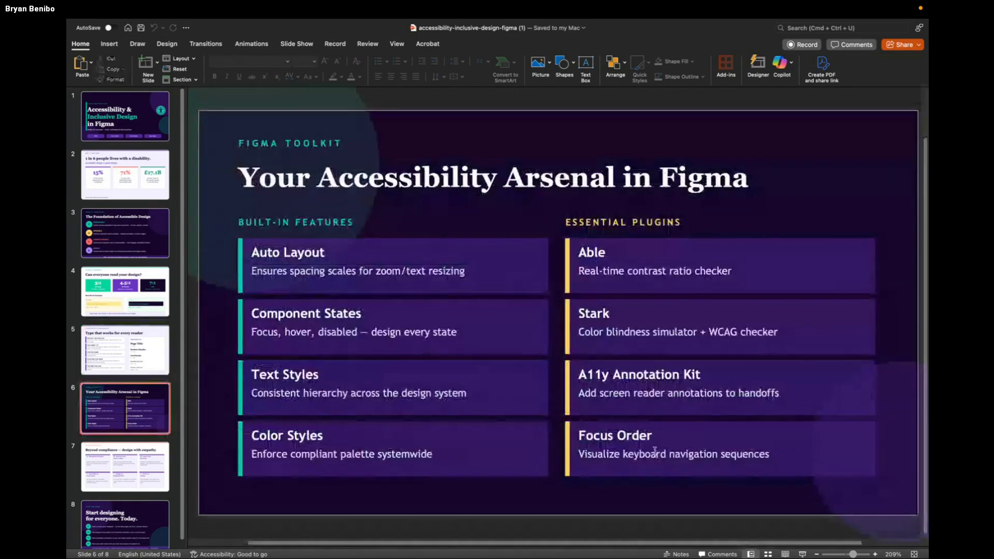
click(133, 341)
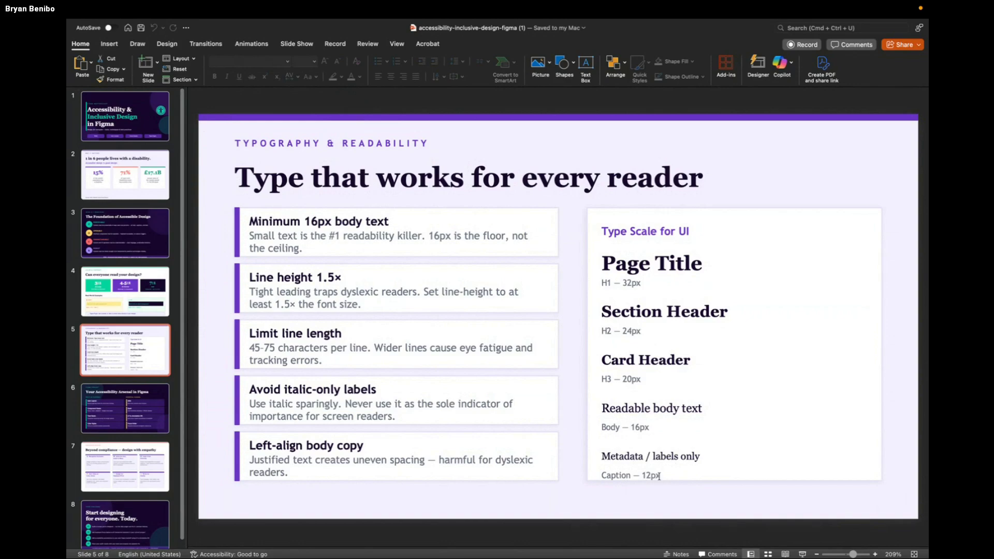
click(632, 429)
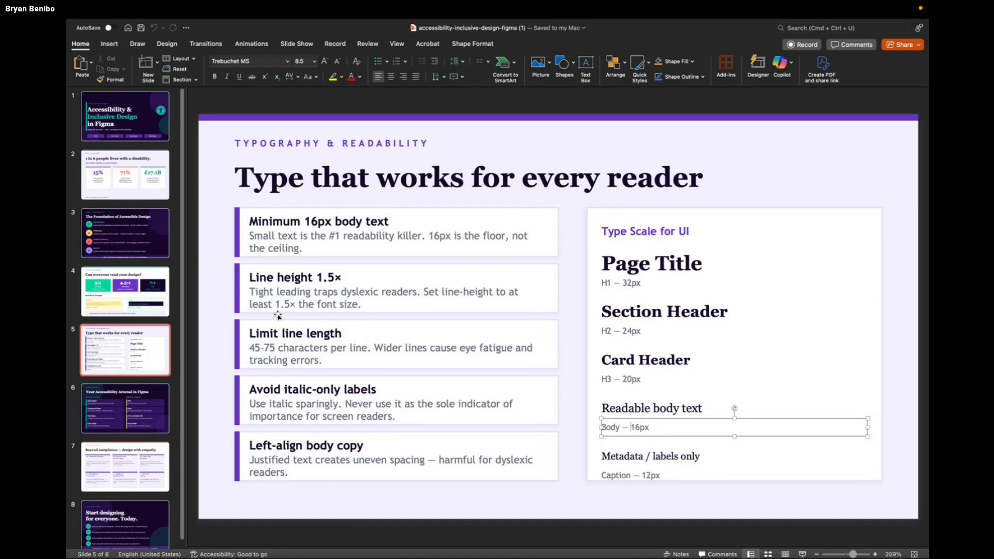
Switch to the Dia browser's "Accessibility & Inclusive Design in Figma" meeting and start the webcam video.
mouse_move(438, 556)
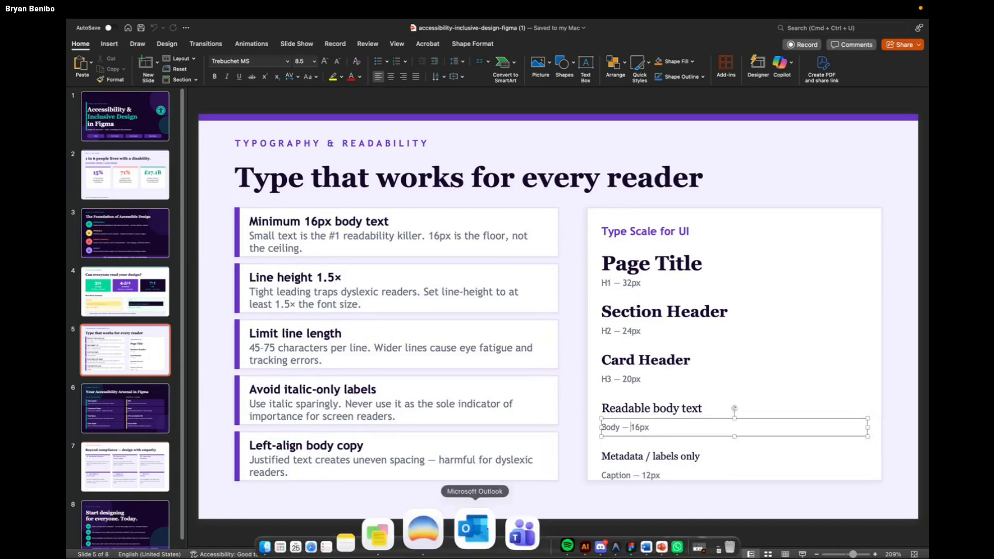
click(446, 536)
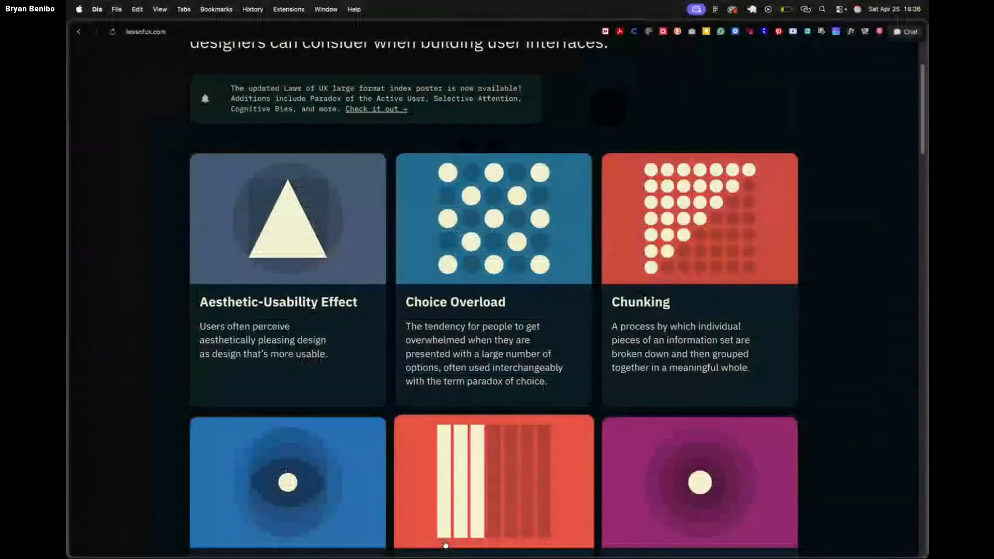
click(766, 29)
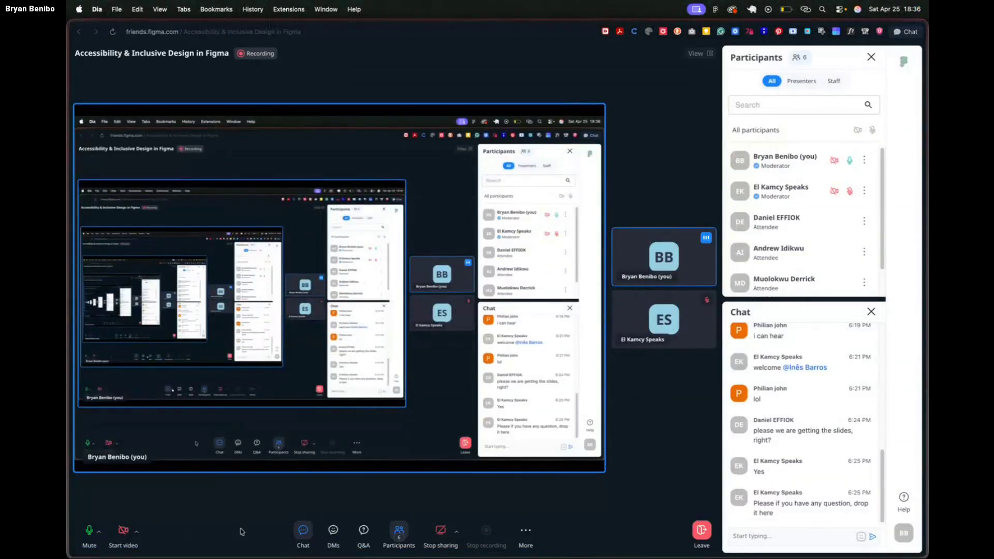
click(119, 533)
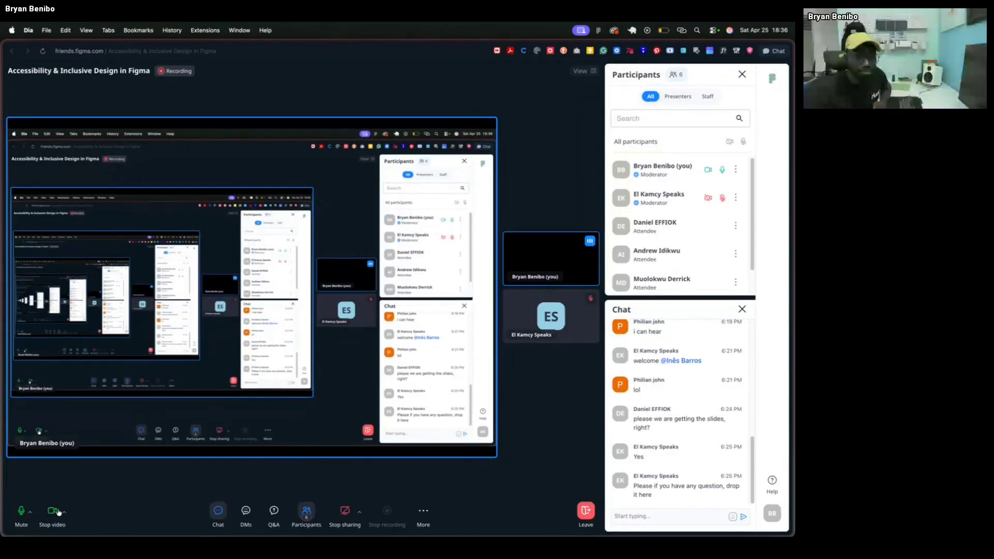
Switch back to PowerPoint and show the "Your Accessibility Arsenal in Figma" slide on built-in features and essential plugins.
mouse_move(378, 536)
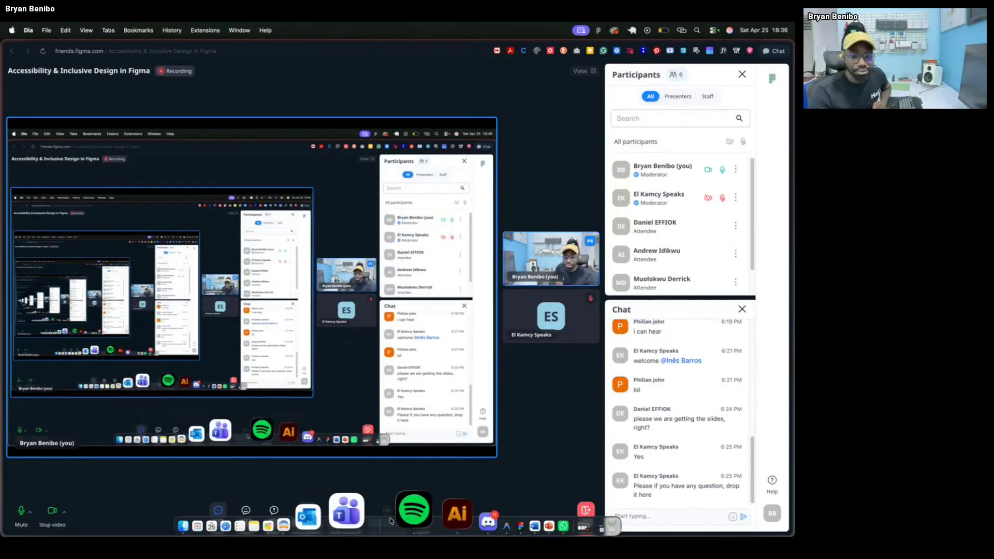
click(473, 509)
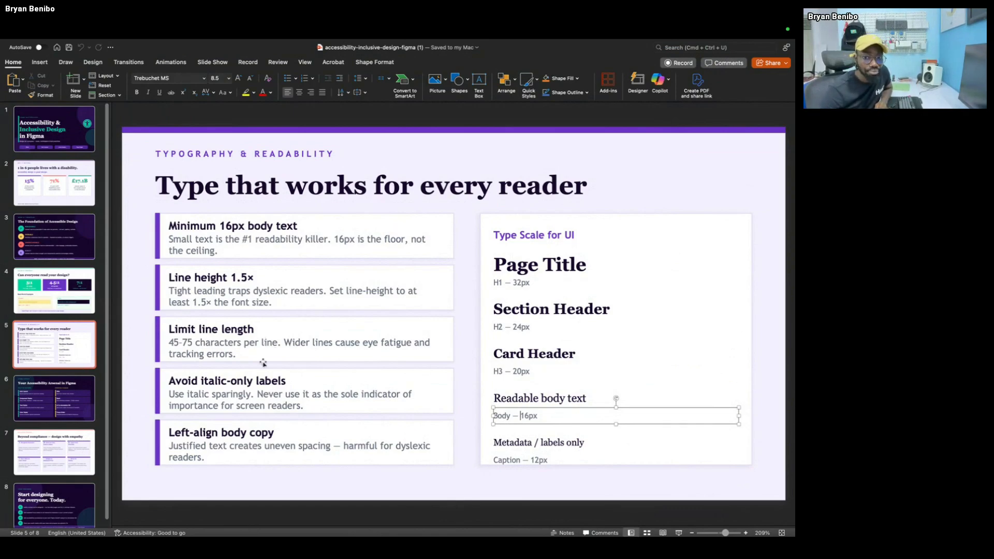
scroll(262, 362, down, 2)
scroll(145, 383, up, 1)
click(39, 398)
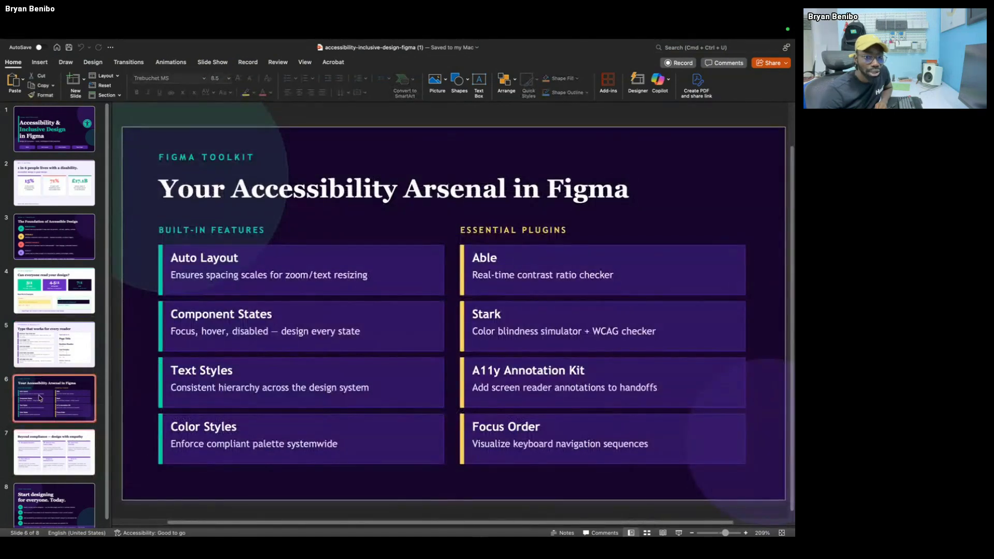